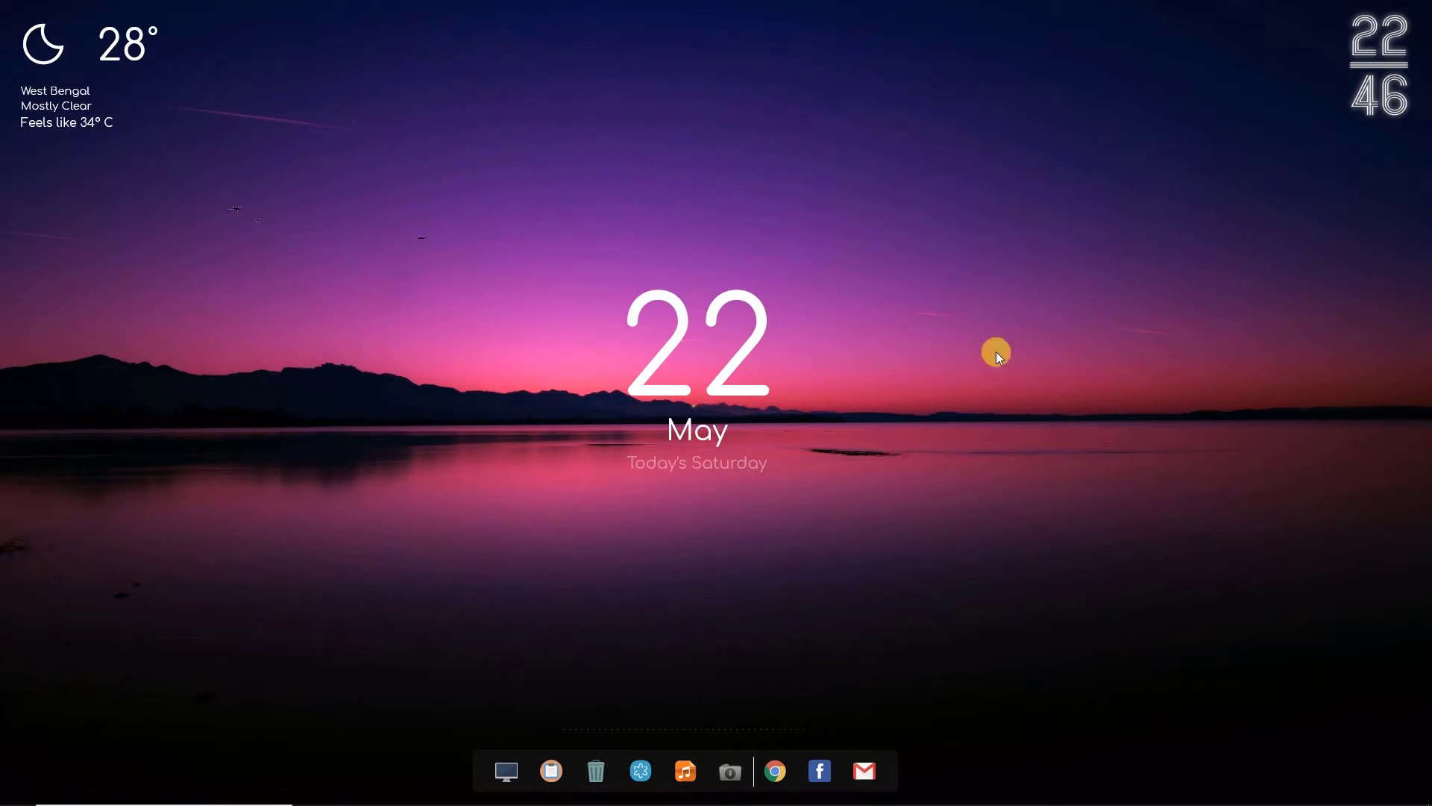
Switch to the cPanel page in Chrome and start a new WordPress installation from WordPress Manager by Softaculous
click(385, 791)
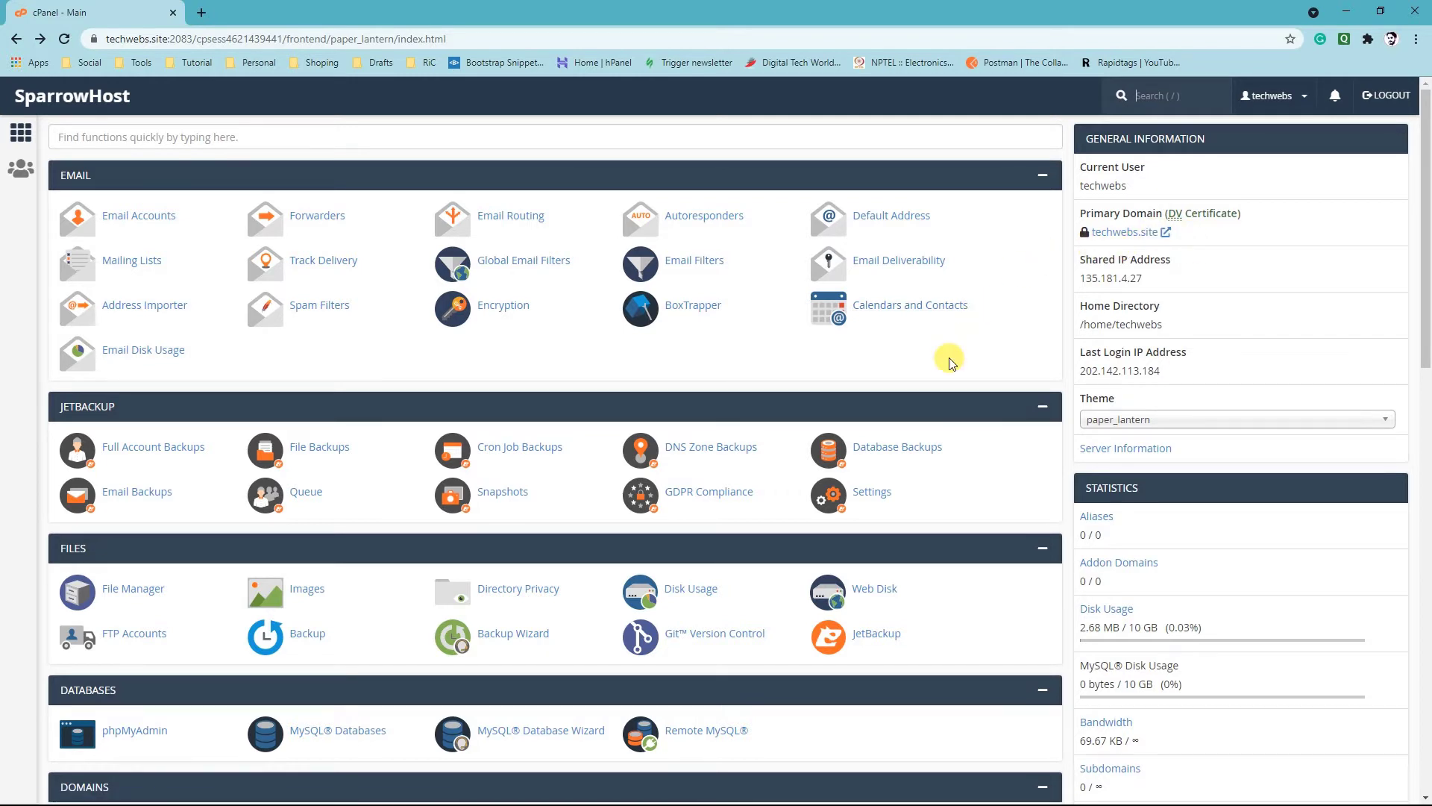
scroll(949, 364, down, 2)
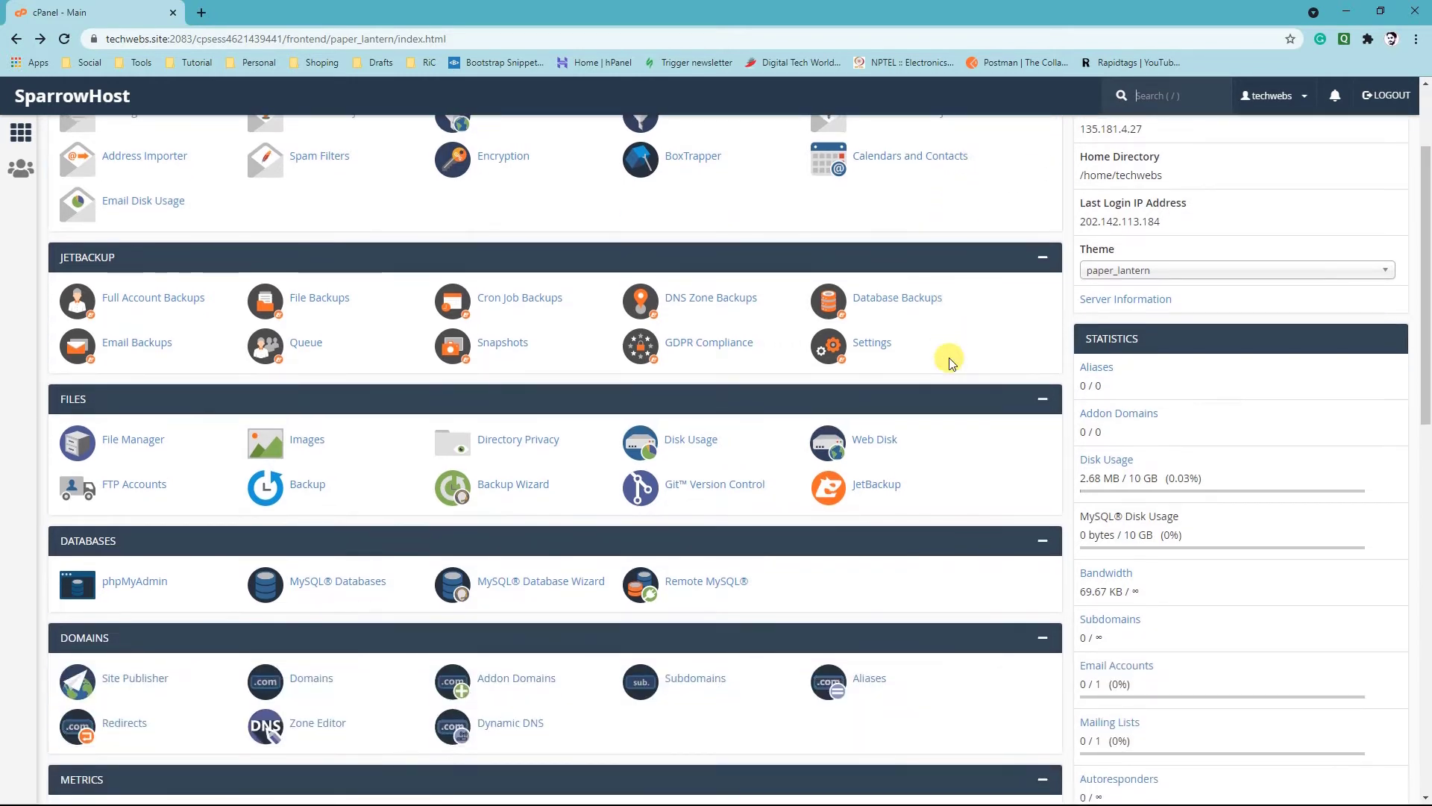
key(/)
key(/)
scroll(970, 412, up, 2)
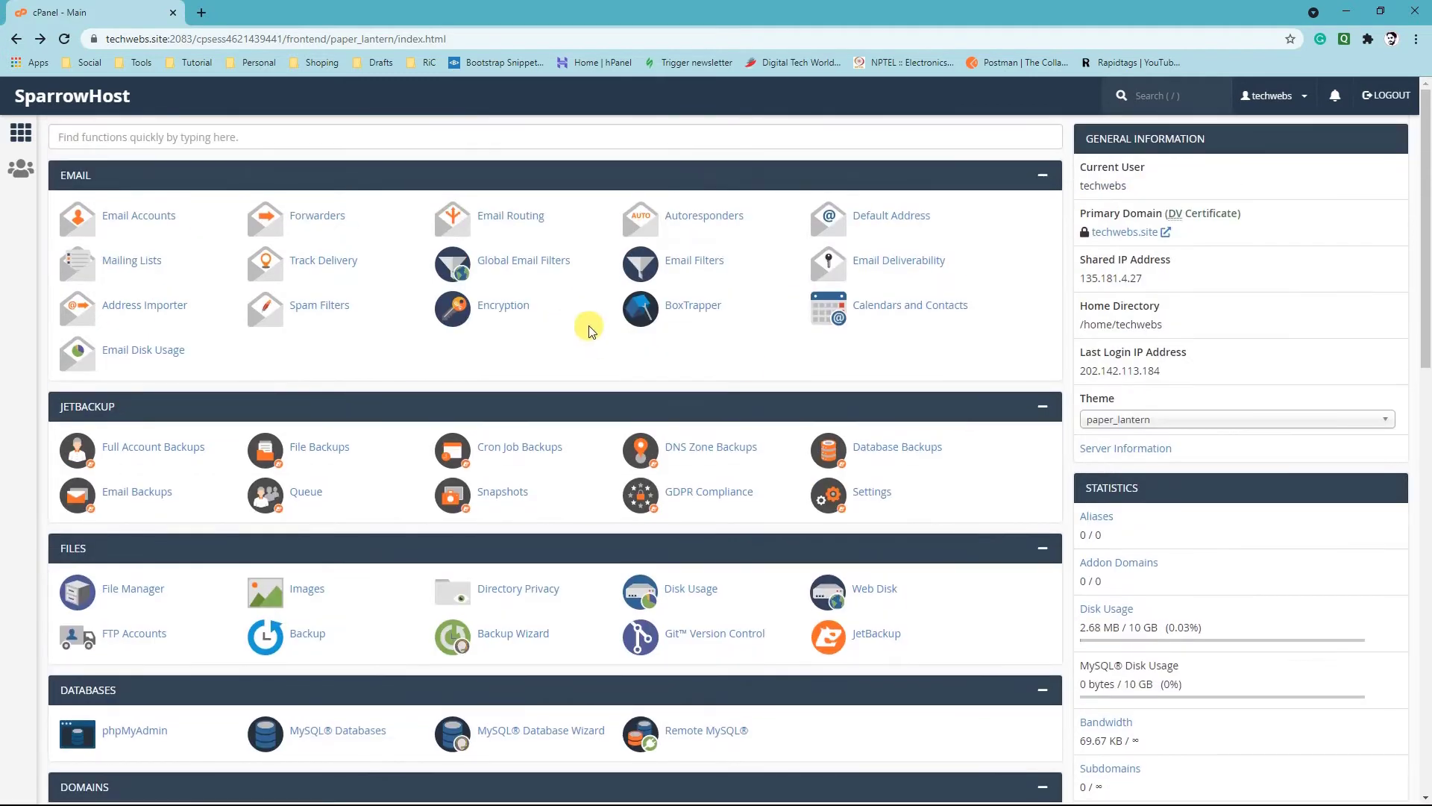
scroll(489, 377, down, 3)
scroll(489, 377, down, 6)
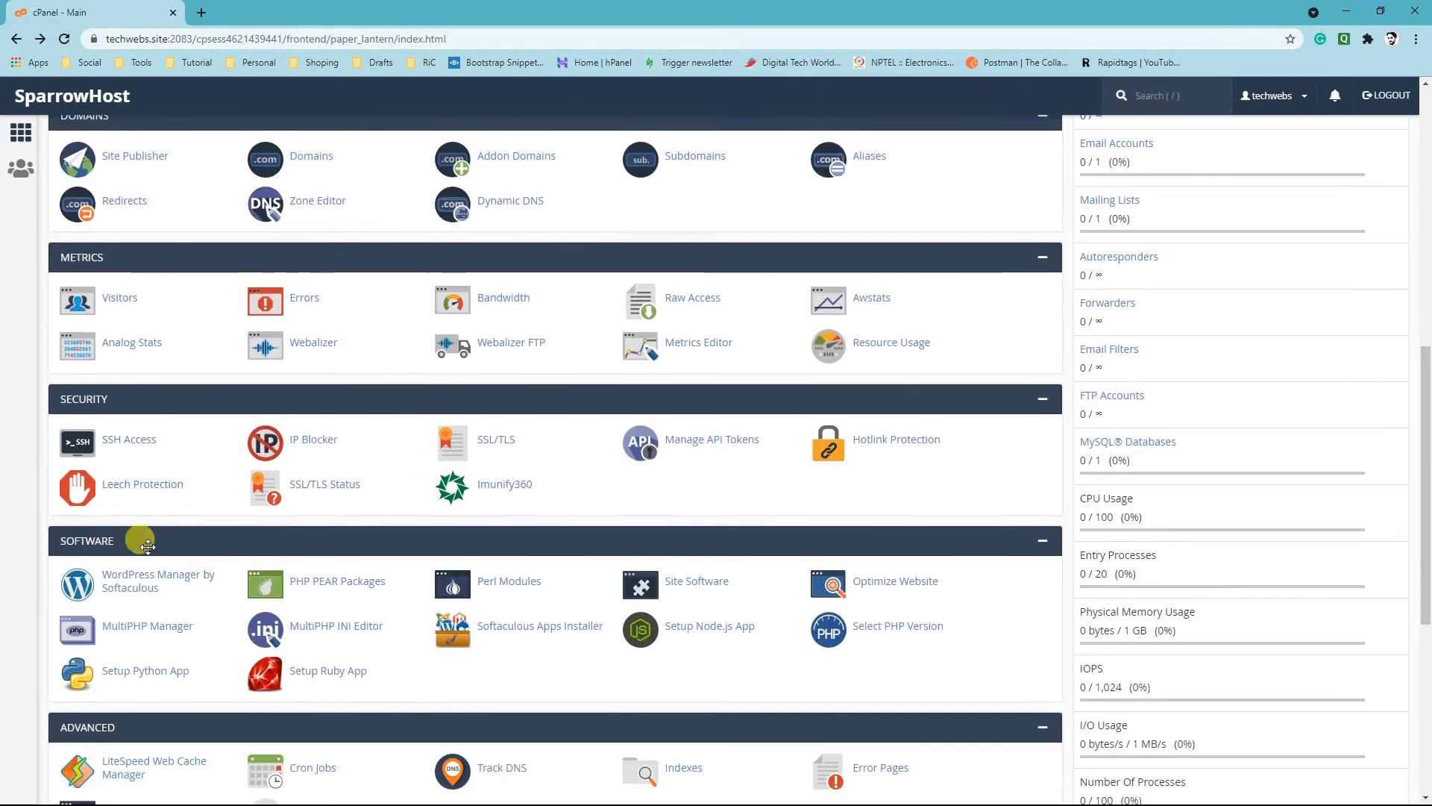
click(150, 586)
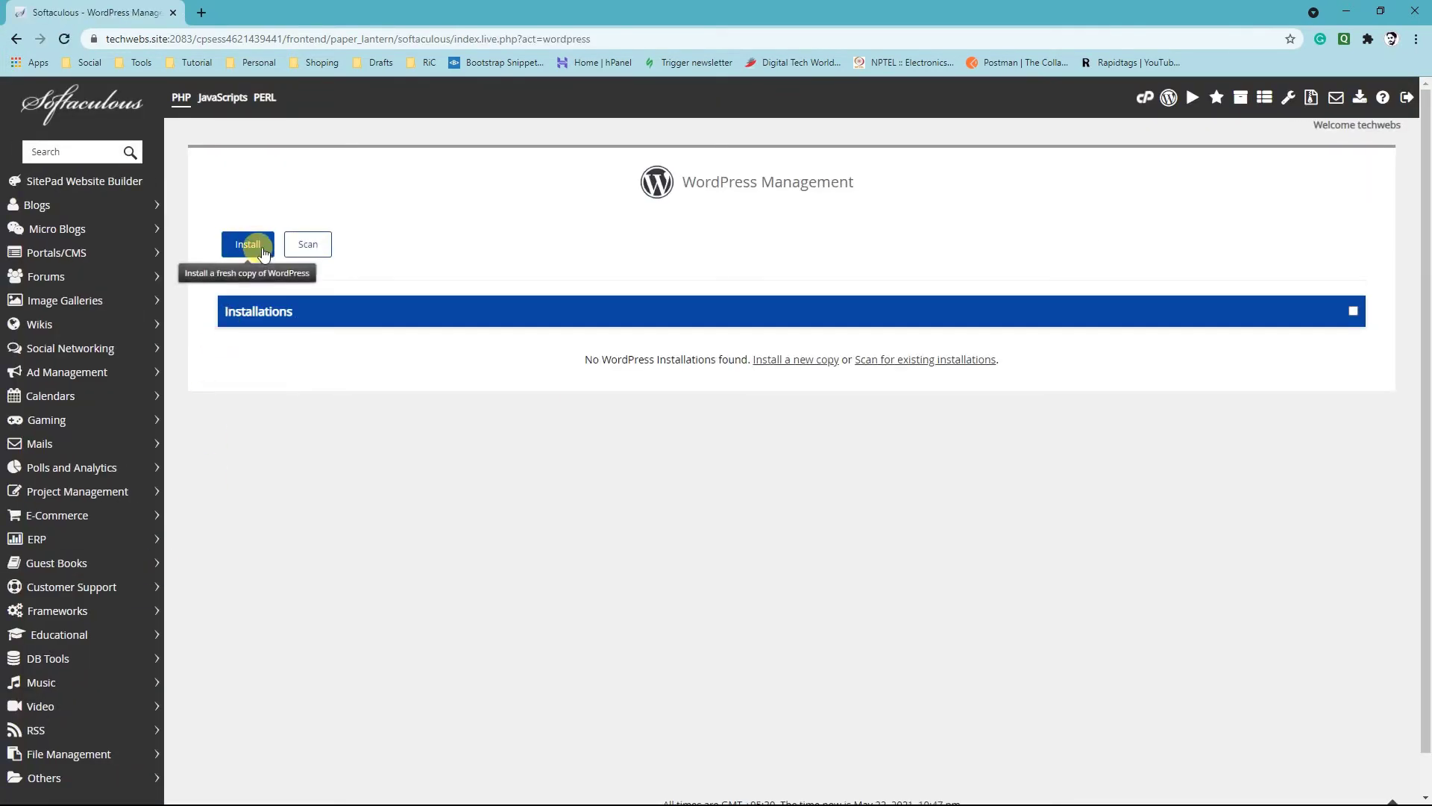
click(263, 251)
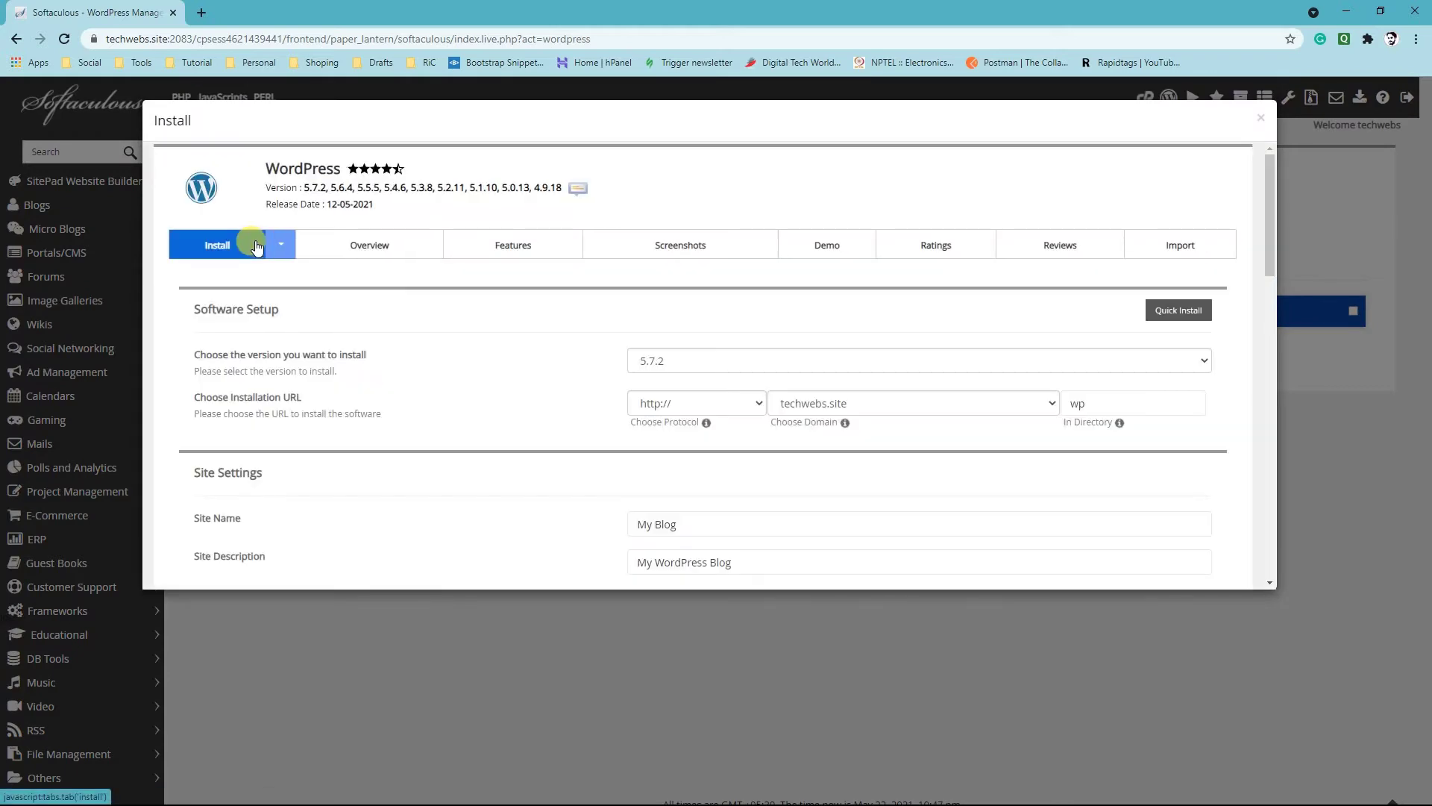
click(676, 360)
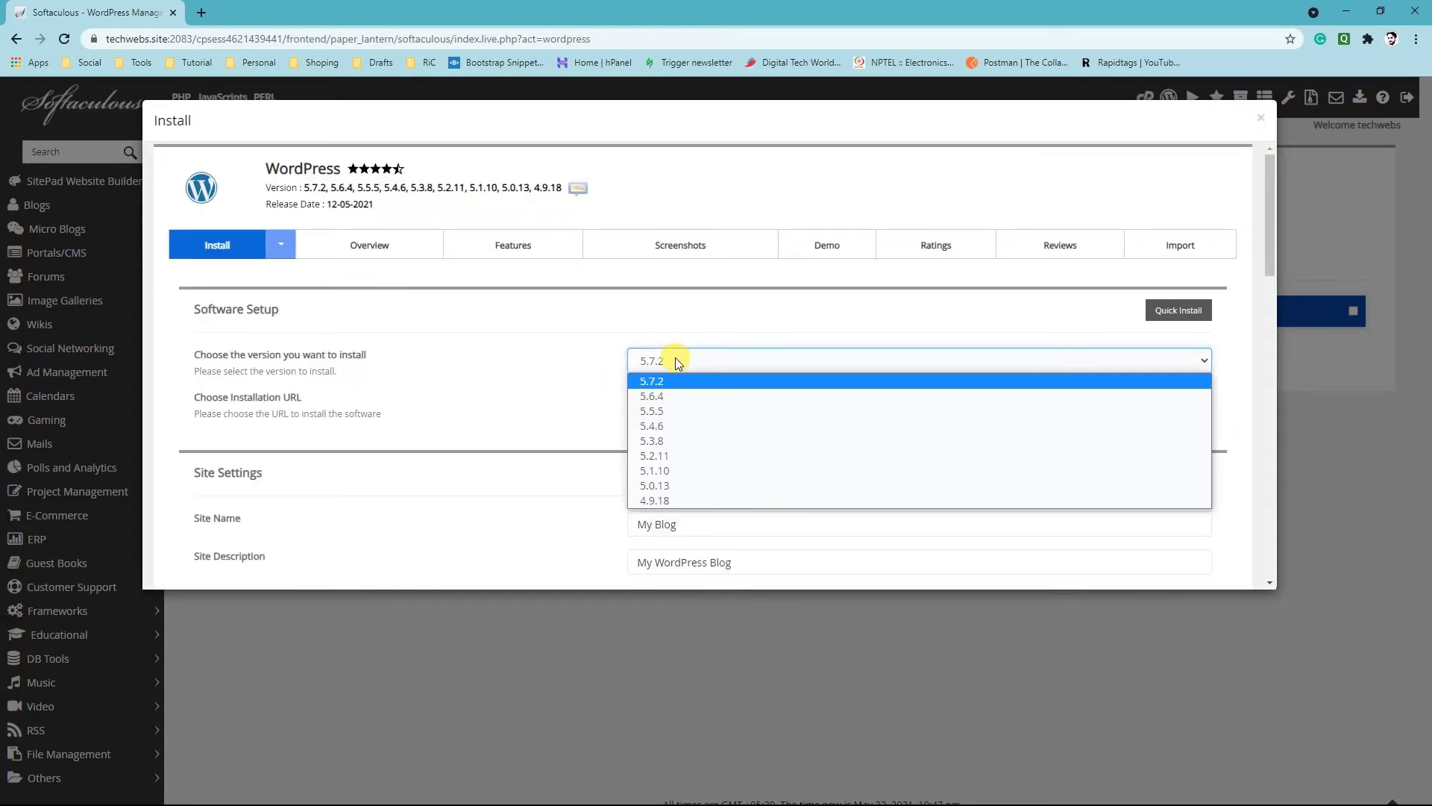
click(669, 380)
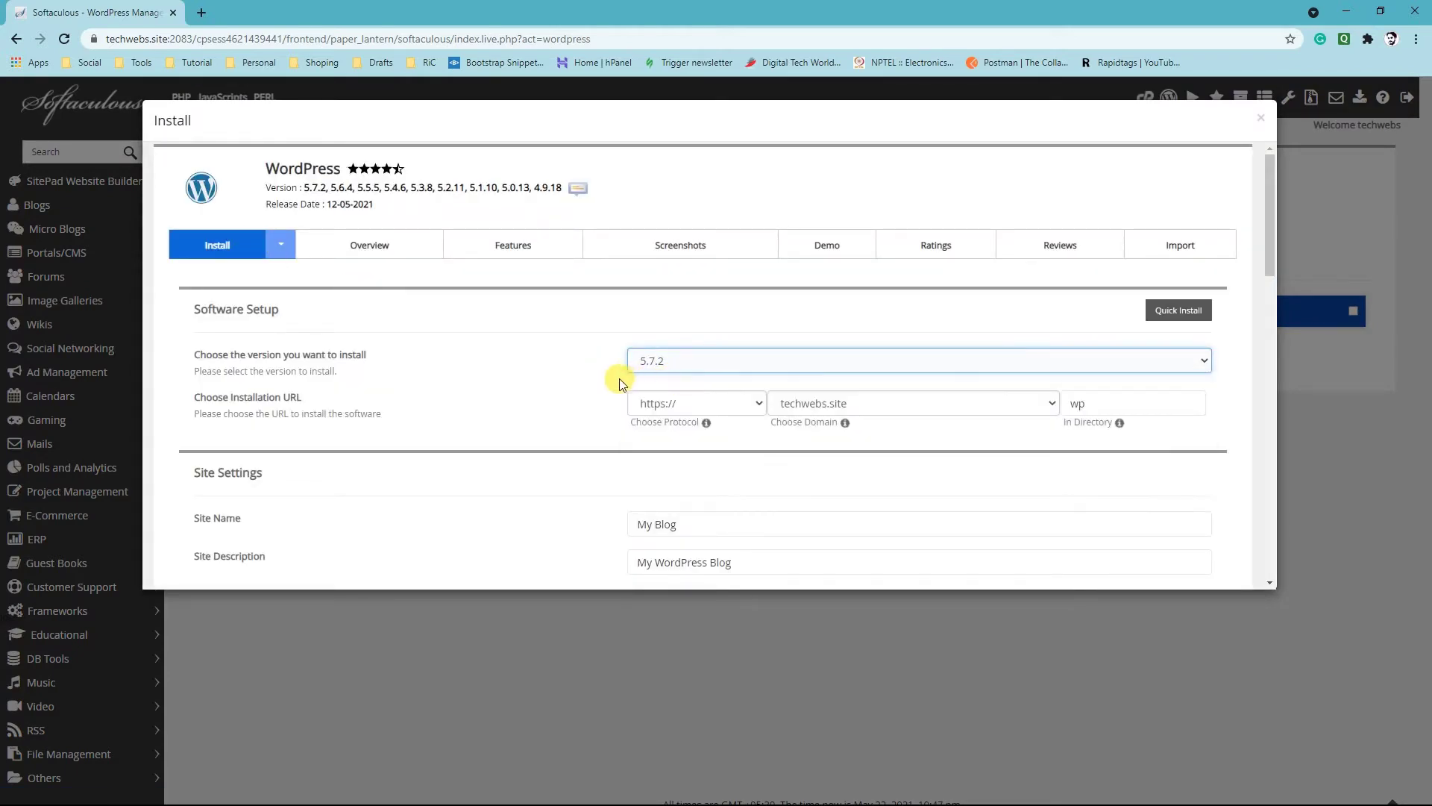
click(875, 402)
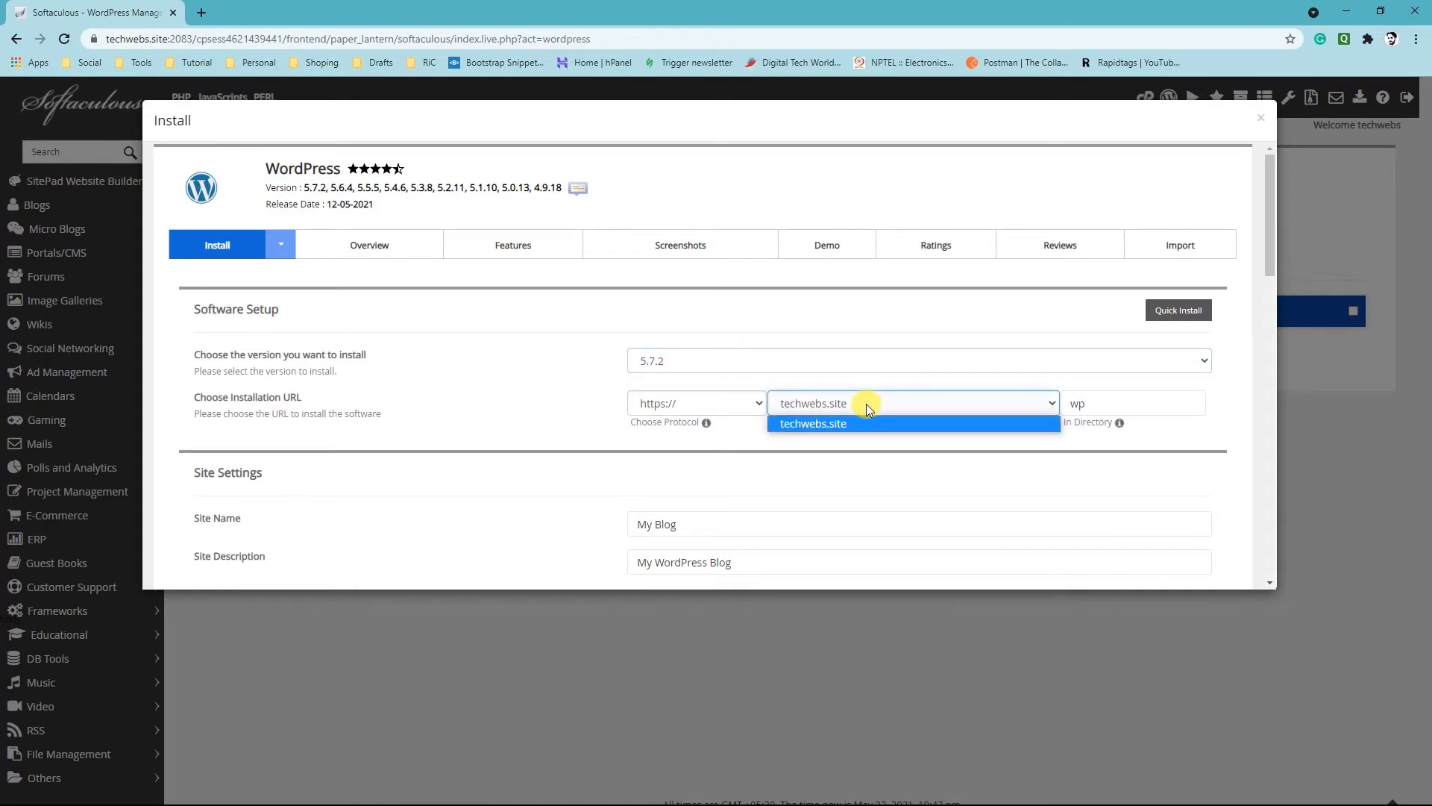
click(825, 423)
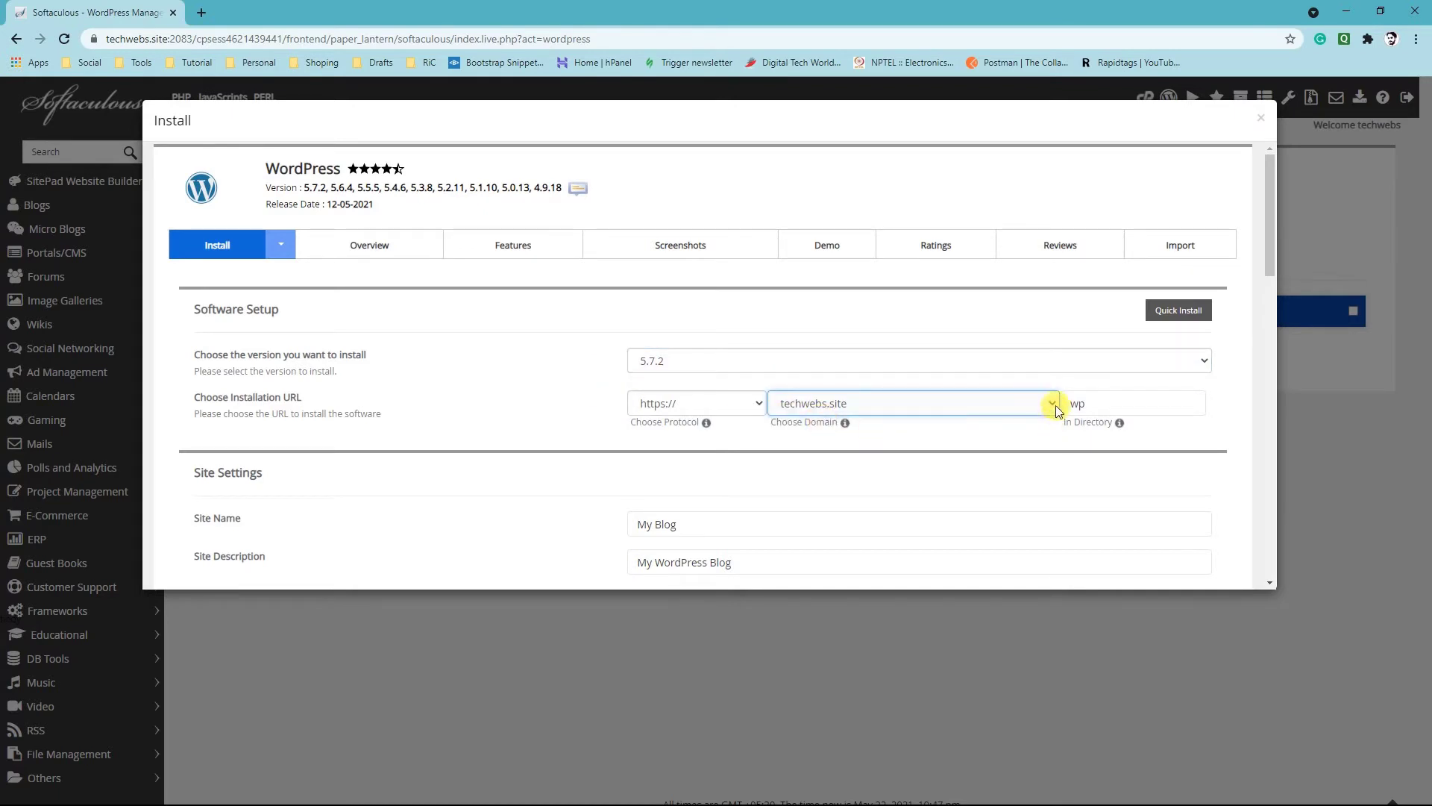
Clear the installation directory so that WordPress installs directly on the domain
double_click(1105, 401)
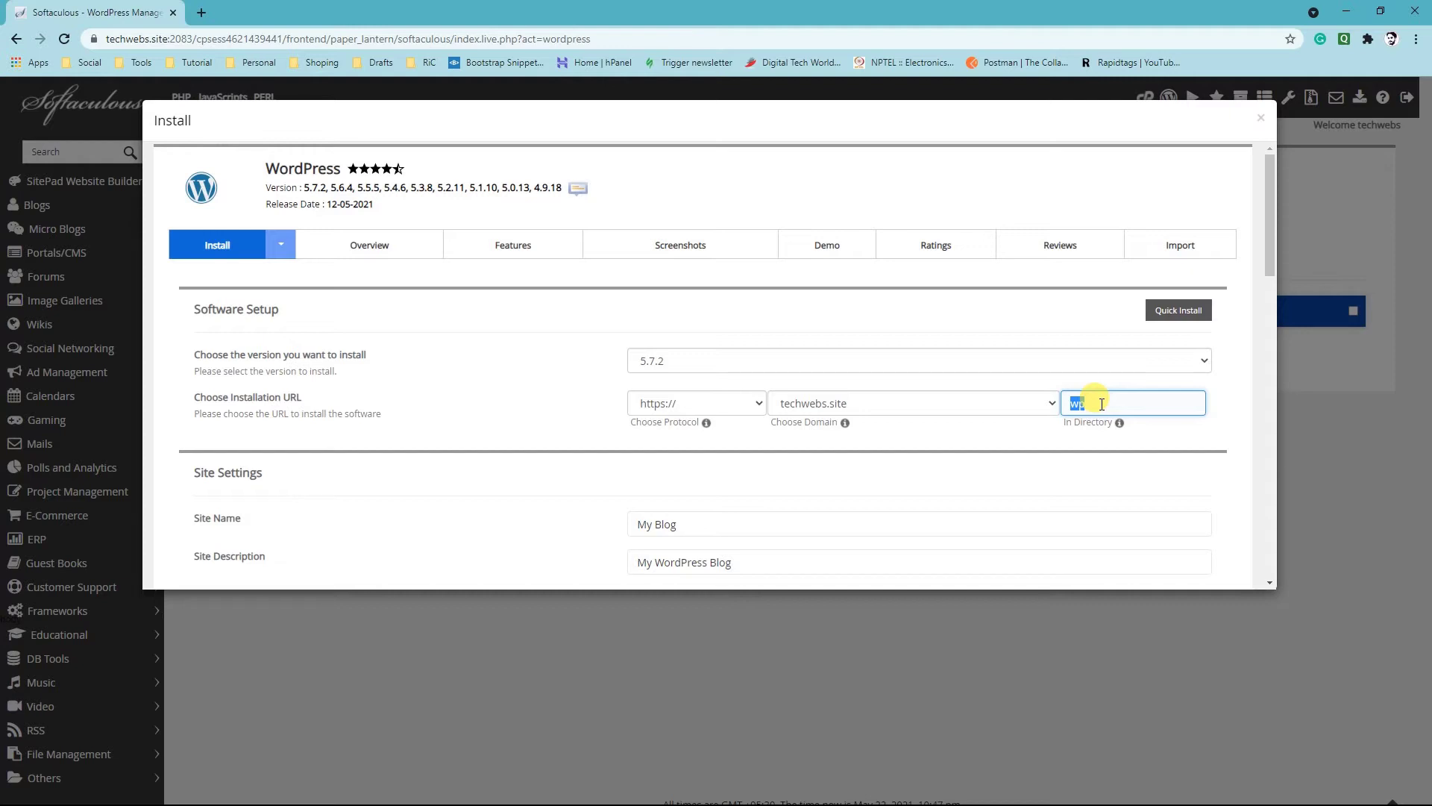
key(BackSpace)
scroll(1088, 418, down, 1)
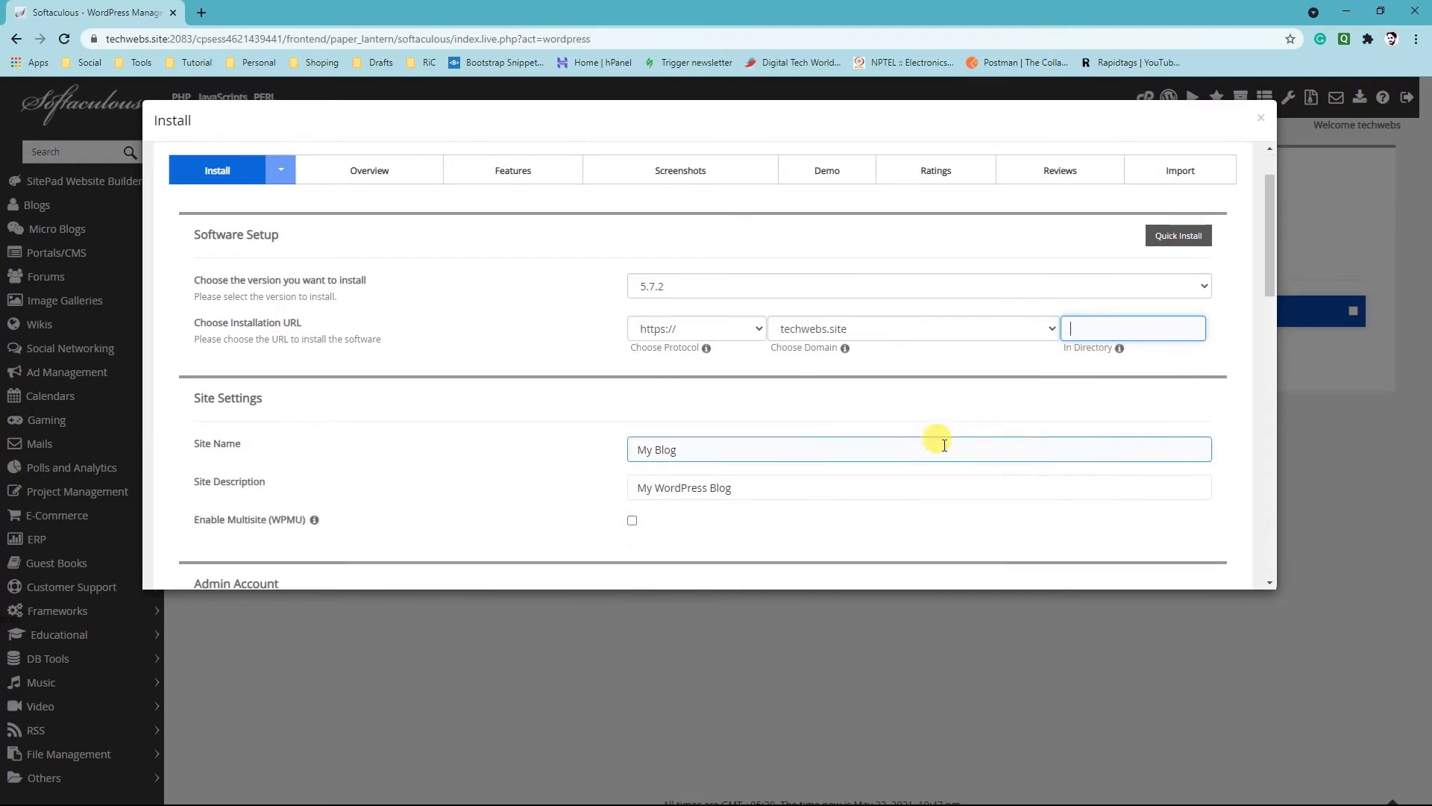
click(783, 450)
click(1100, 328)
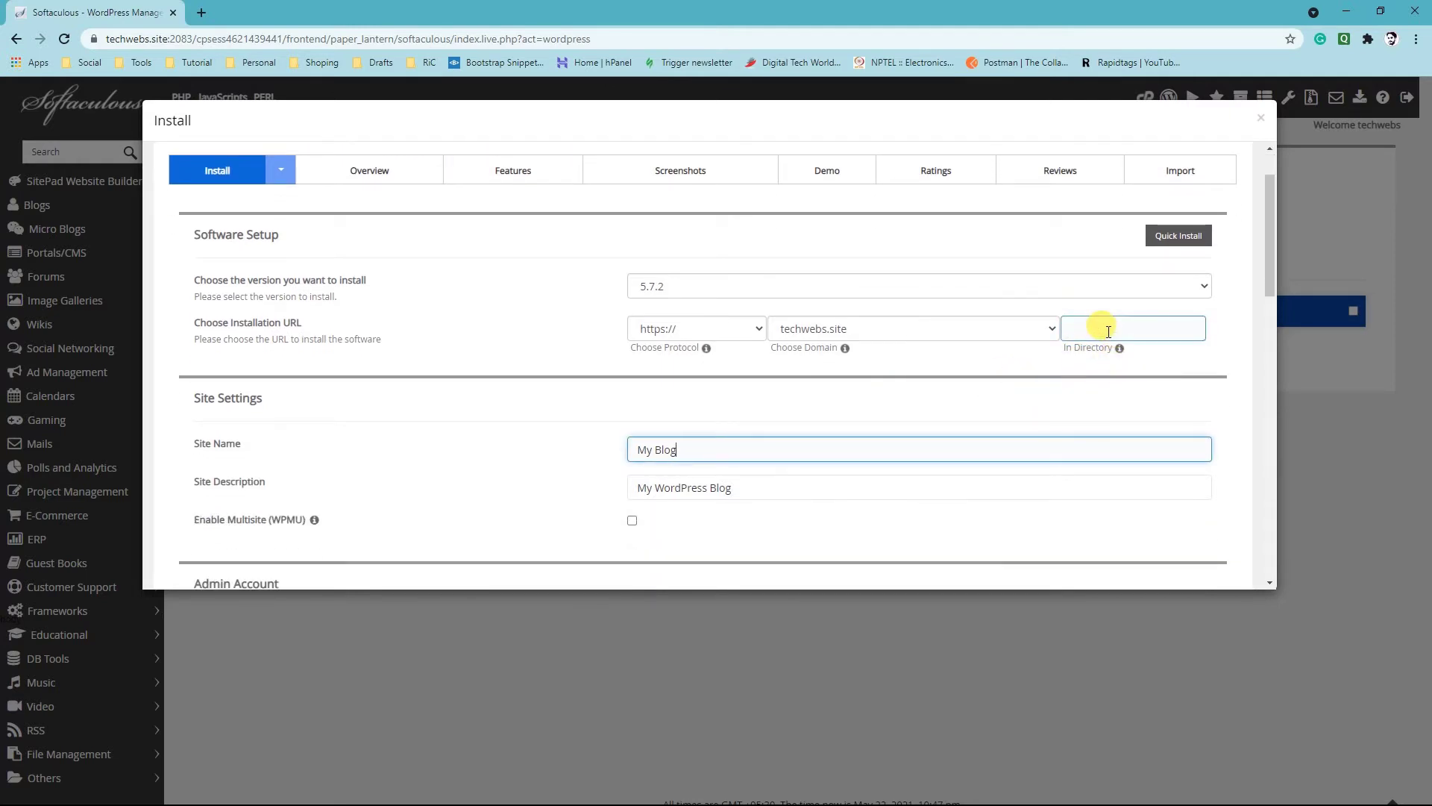
click(892, 400)
Set the site name to "Tech Webs" in the site settings
click(693, 446)
drag(692, 445, 603, 452)
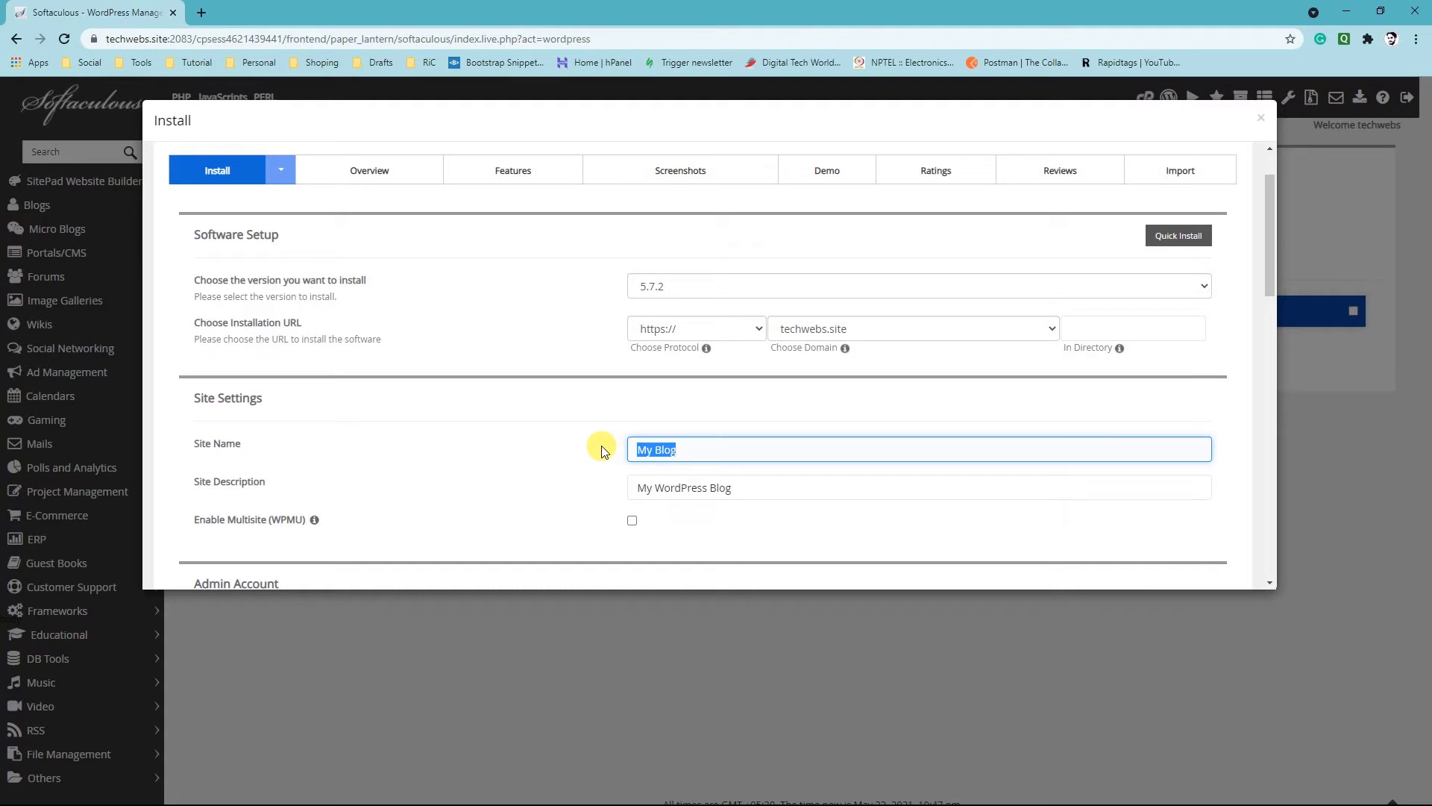
text(Tech Webs)
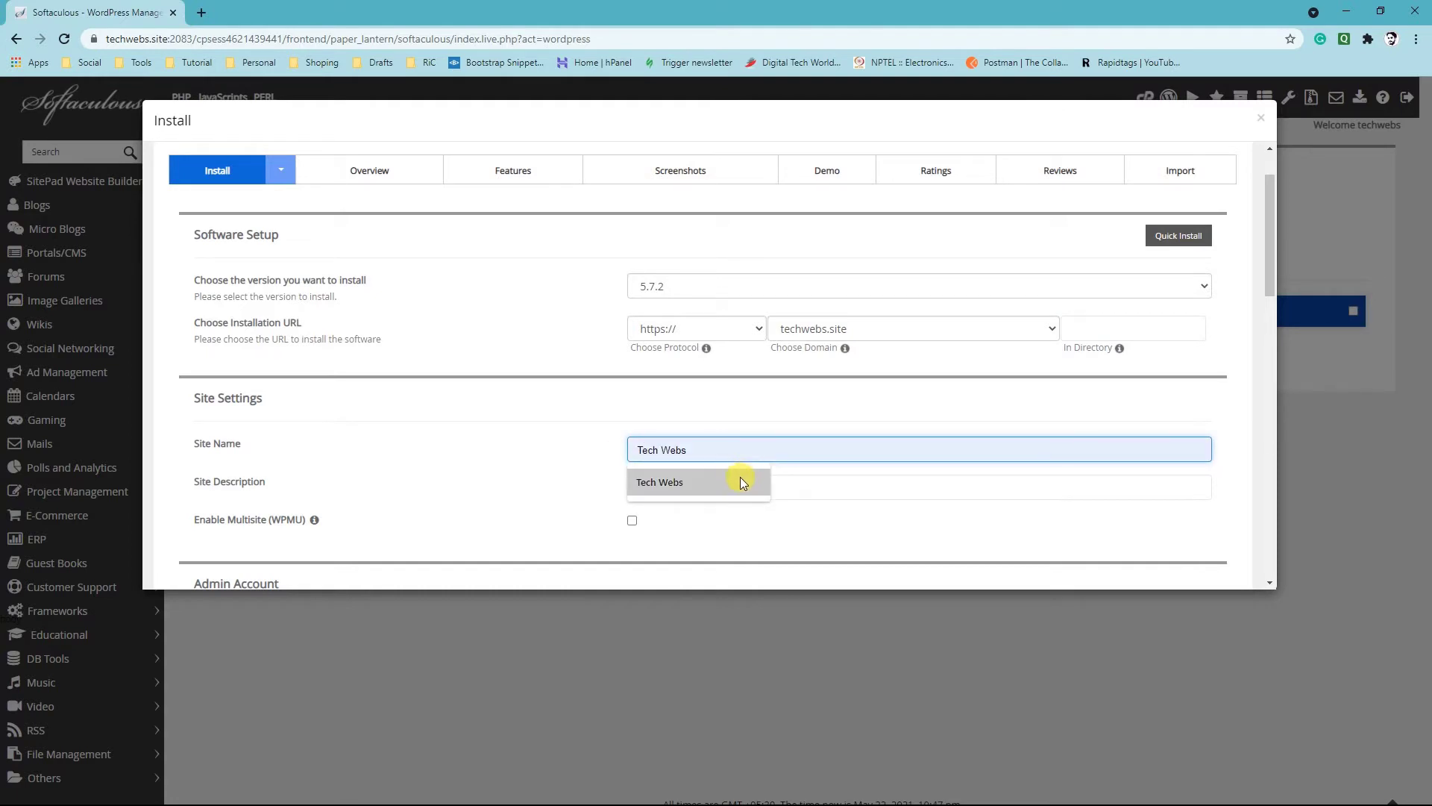
click(740, 482)
Set the site description to "Learn Something Techy"
click(719, 486)
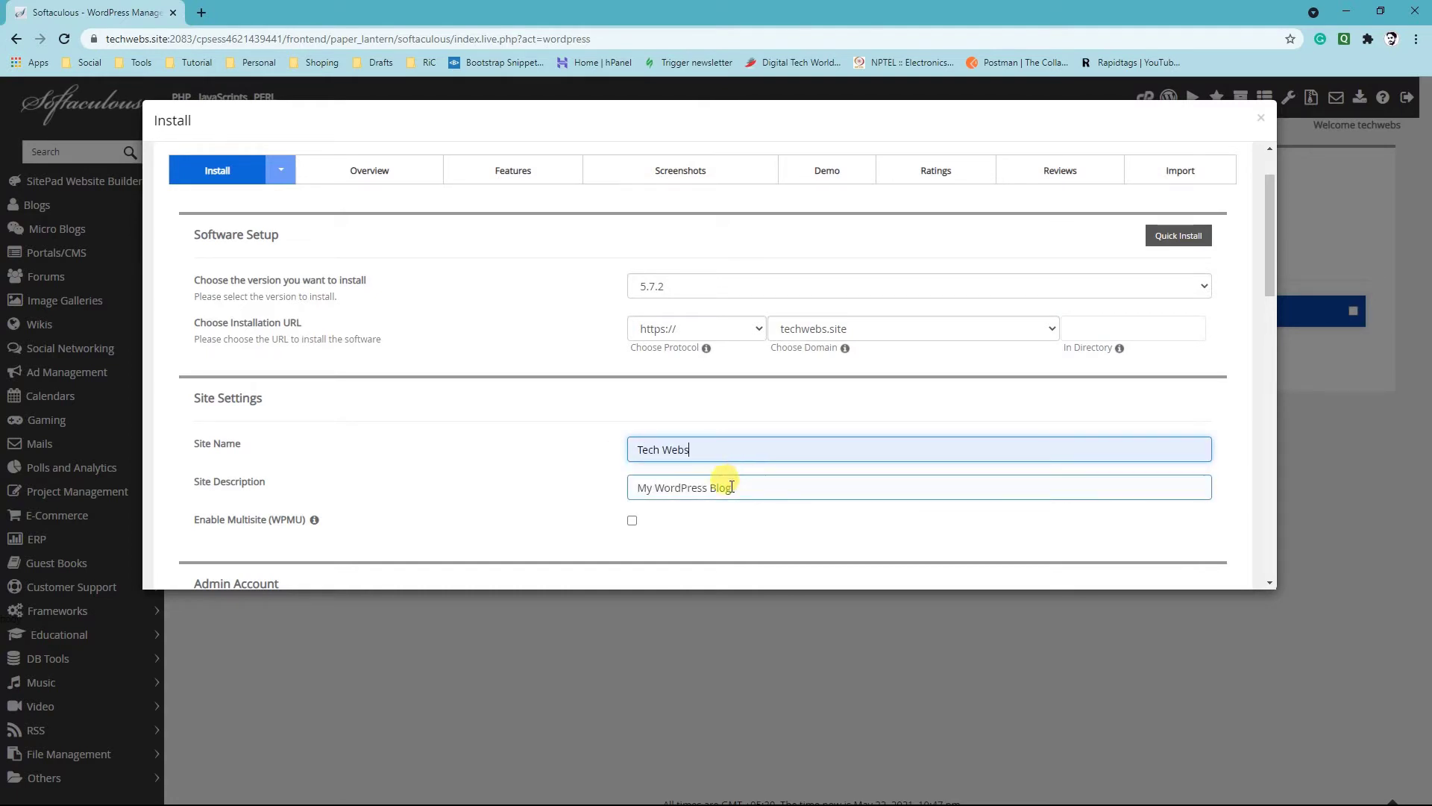
drag(765, 489, 605, 482)
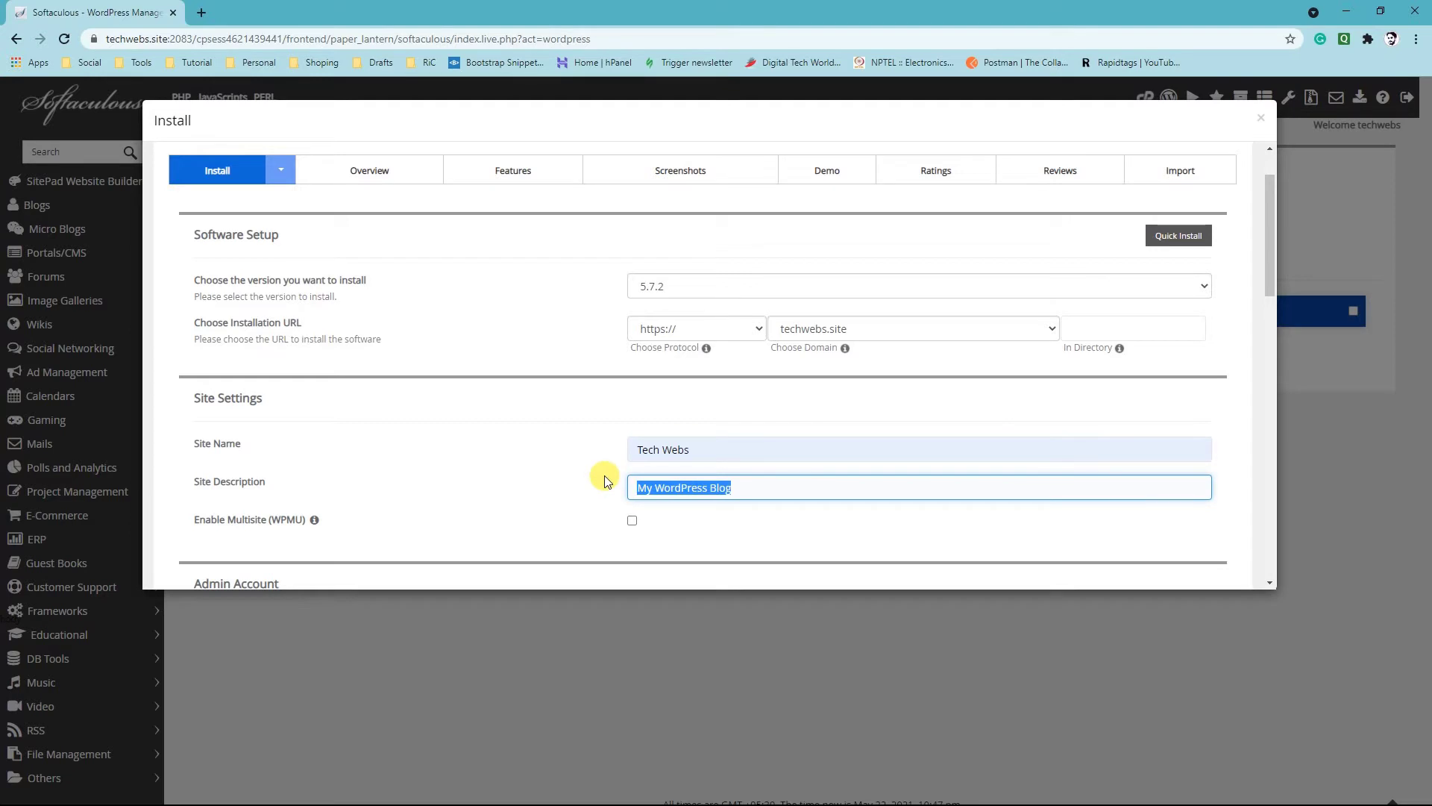
text(L)
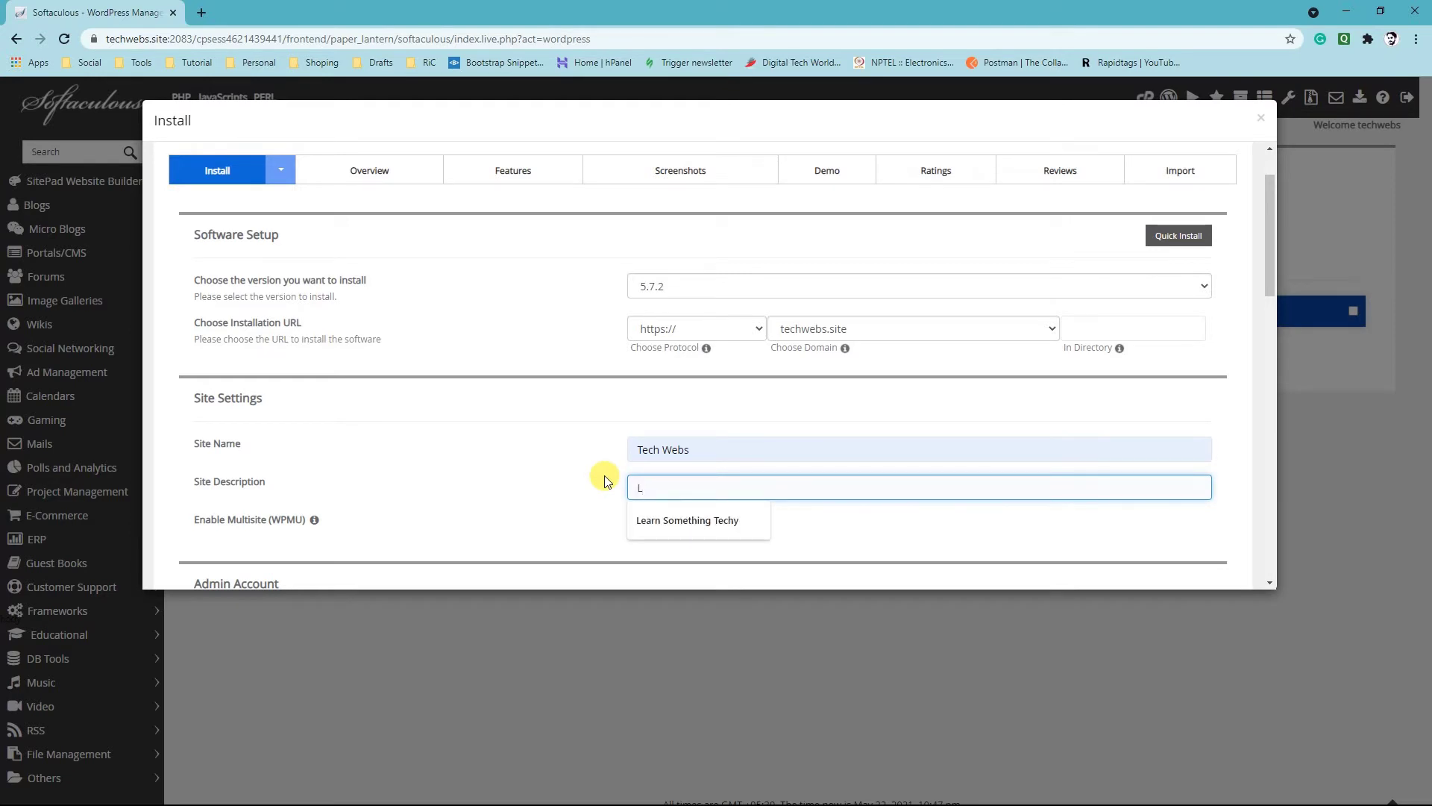
scroll(605, 481, up, 1)
scroll(618, 458, down, 3)
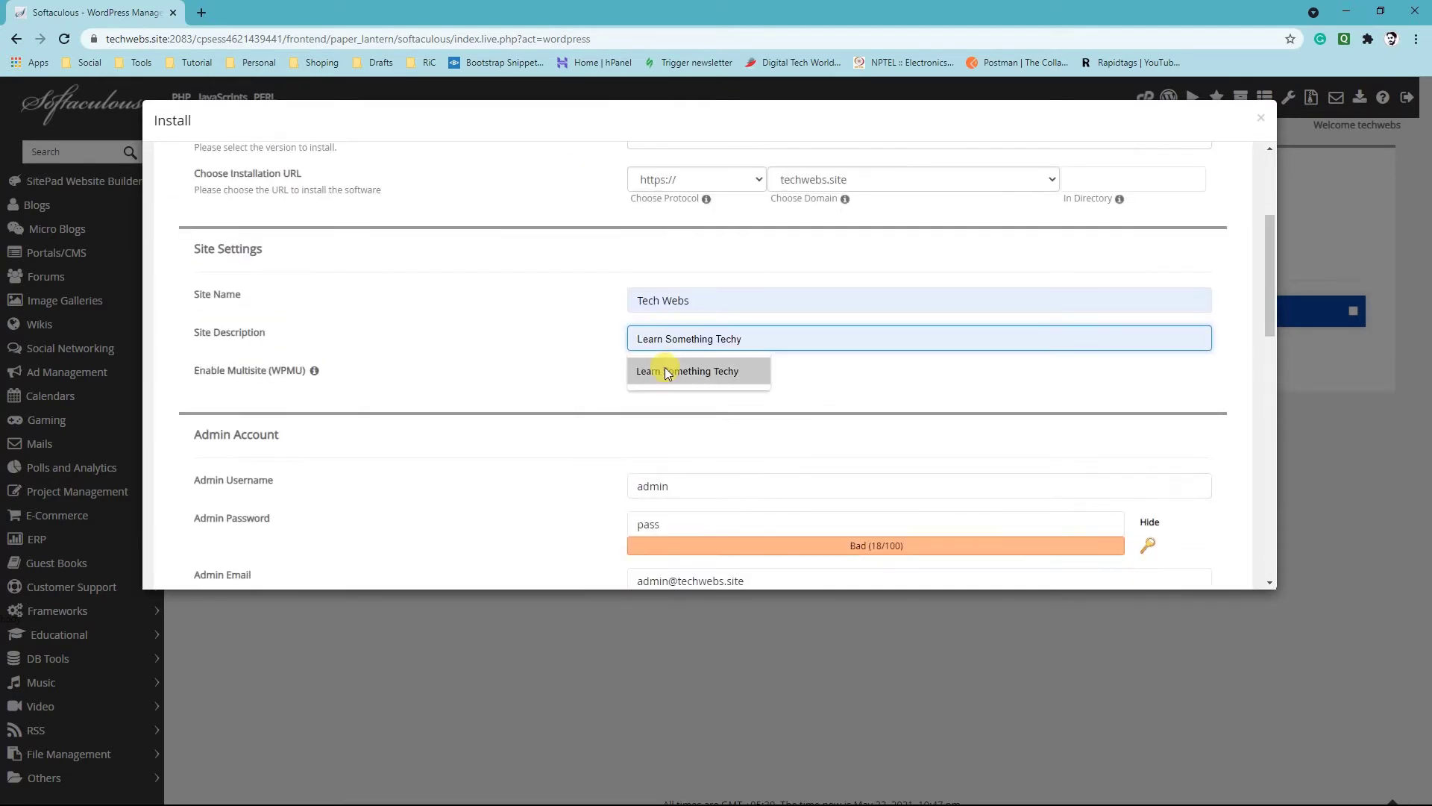
click(666, 371)
Enter the username and password for the WordPress admin account
scroll(584, 432, down, 1)
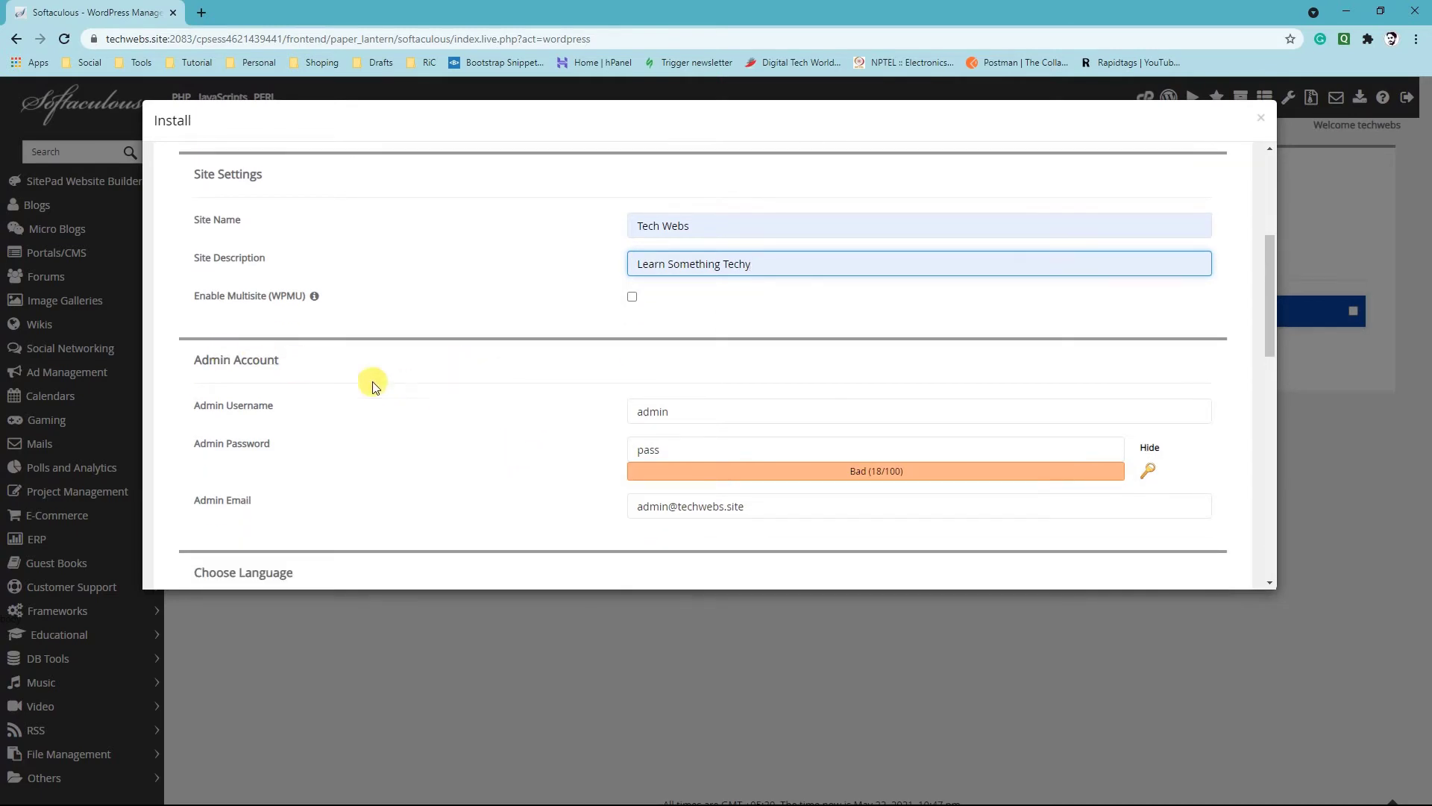
drag(681, 406, 635, 405)
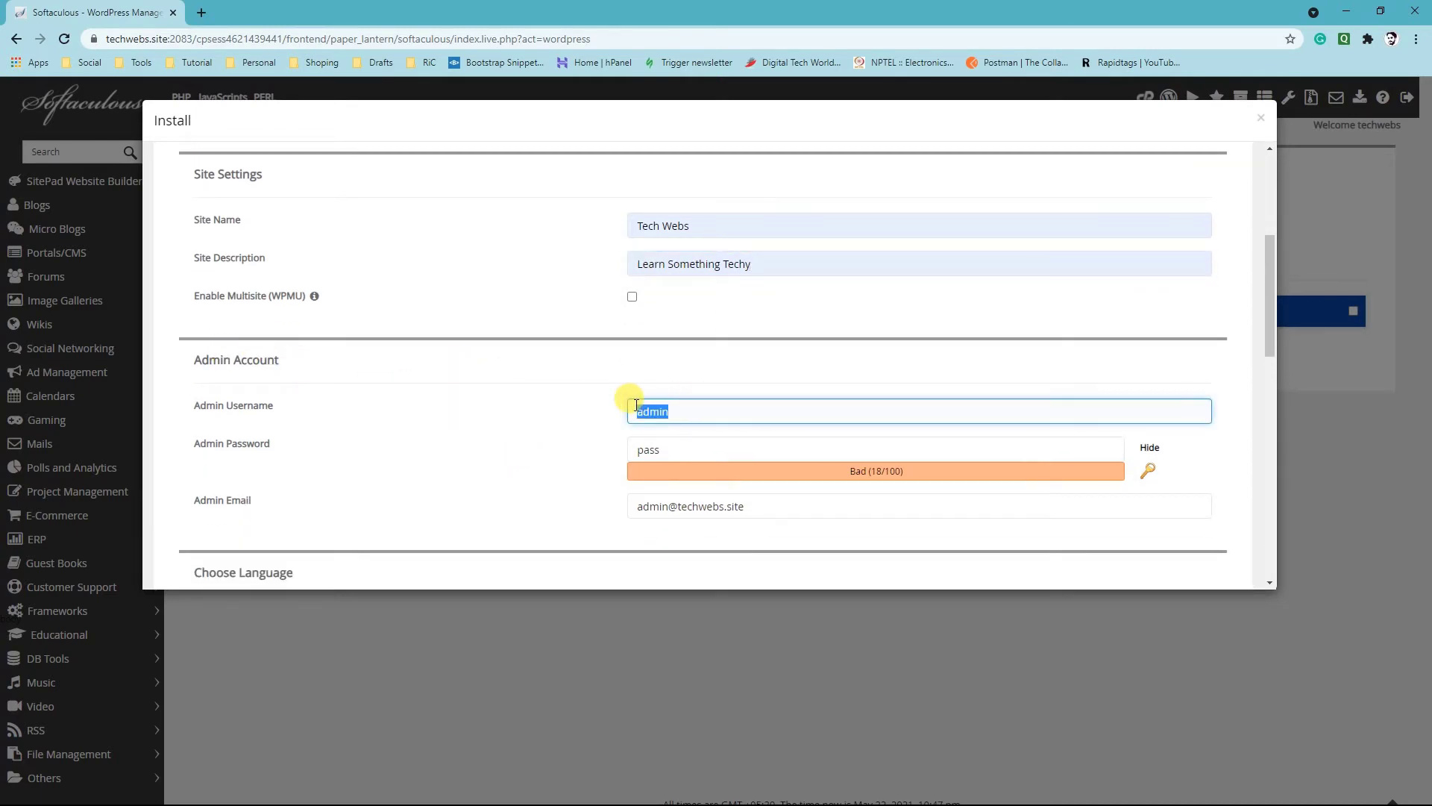
text(•••)
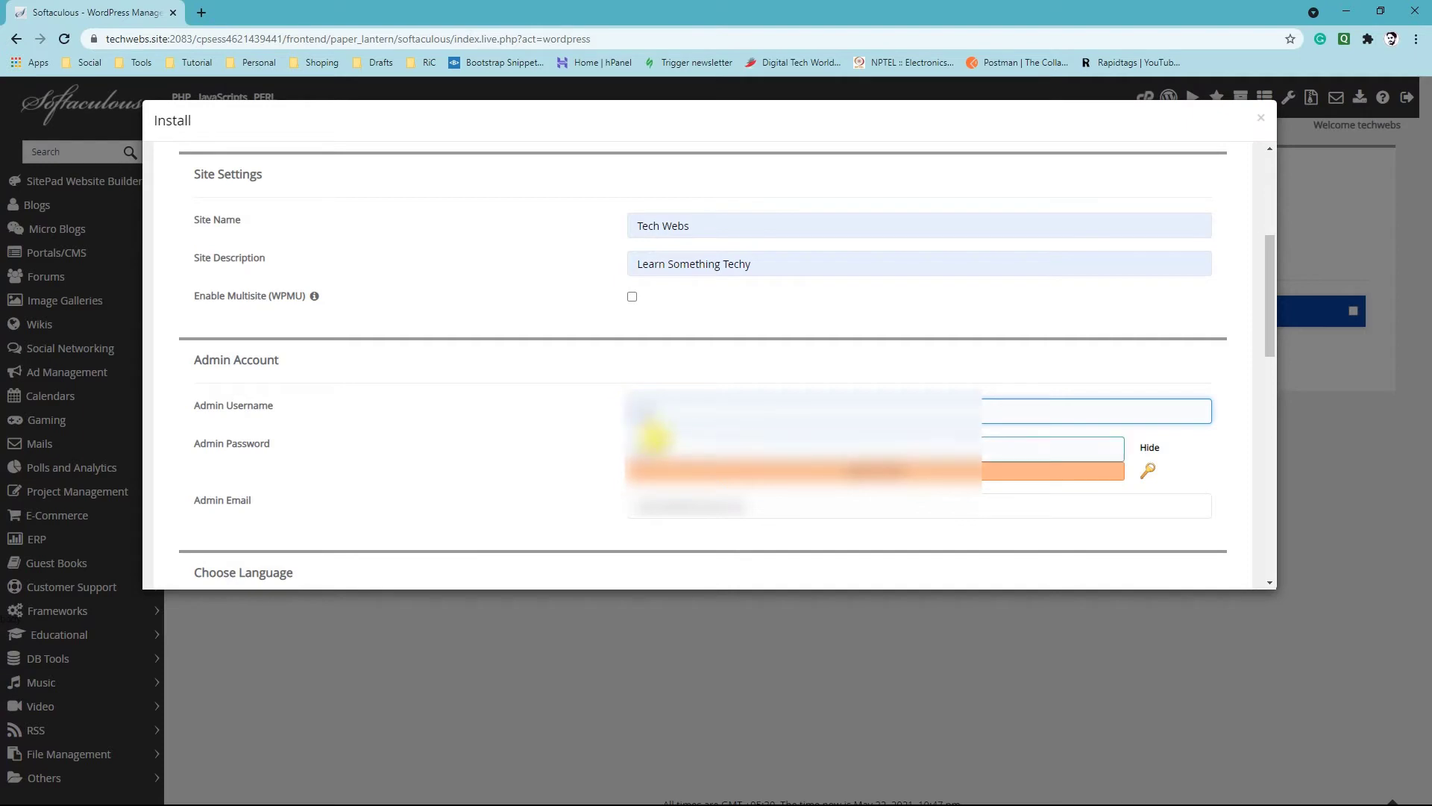
click(651, 446)
text(•••••••)
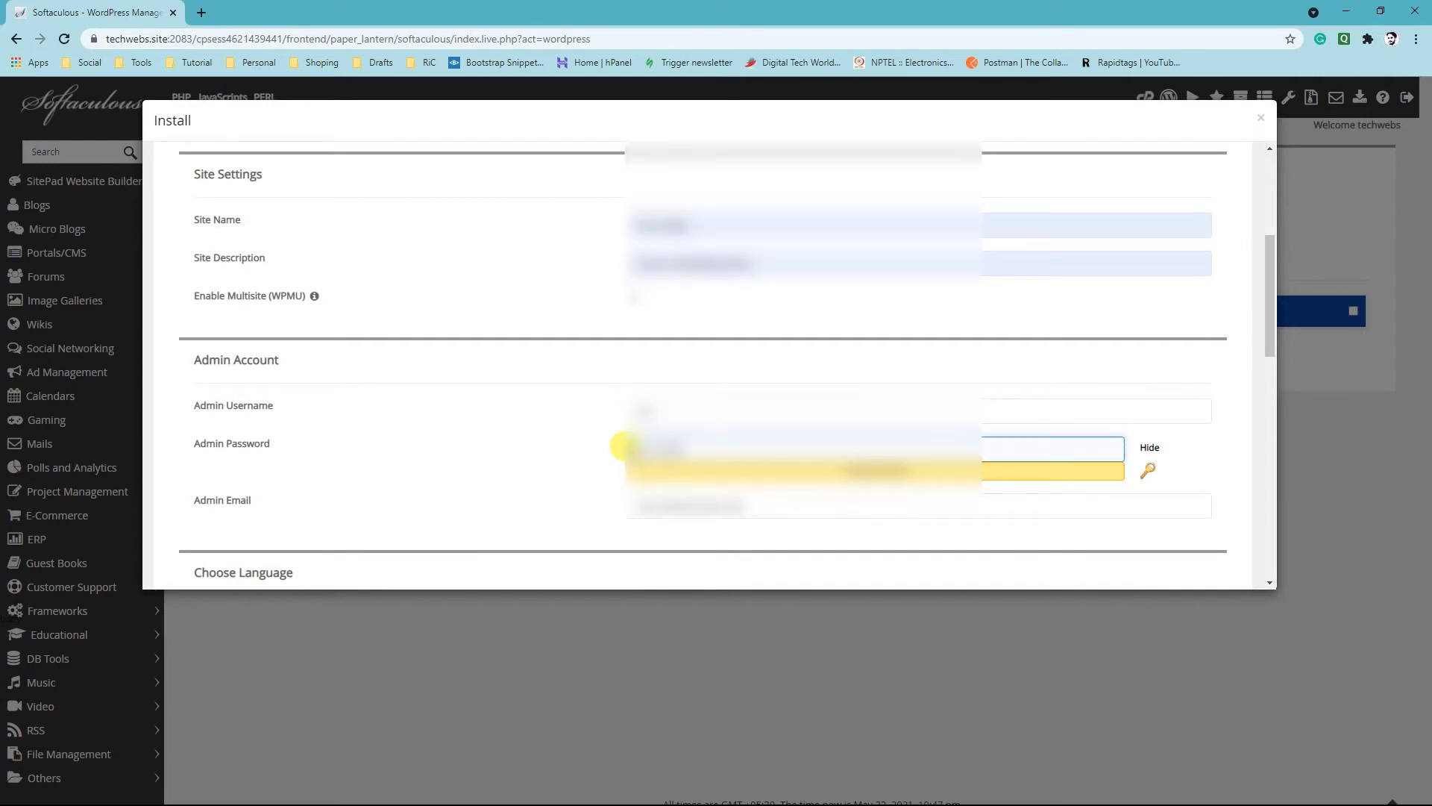
Fill in the admin account's email address
scroll(623, 446, down, 3)
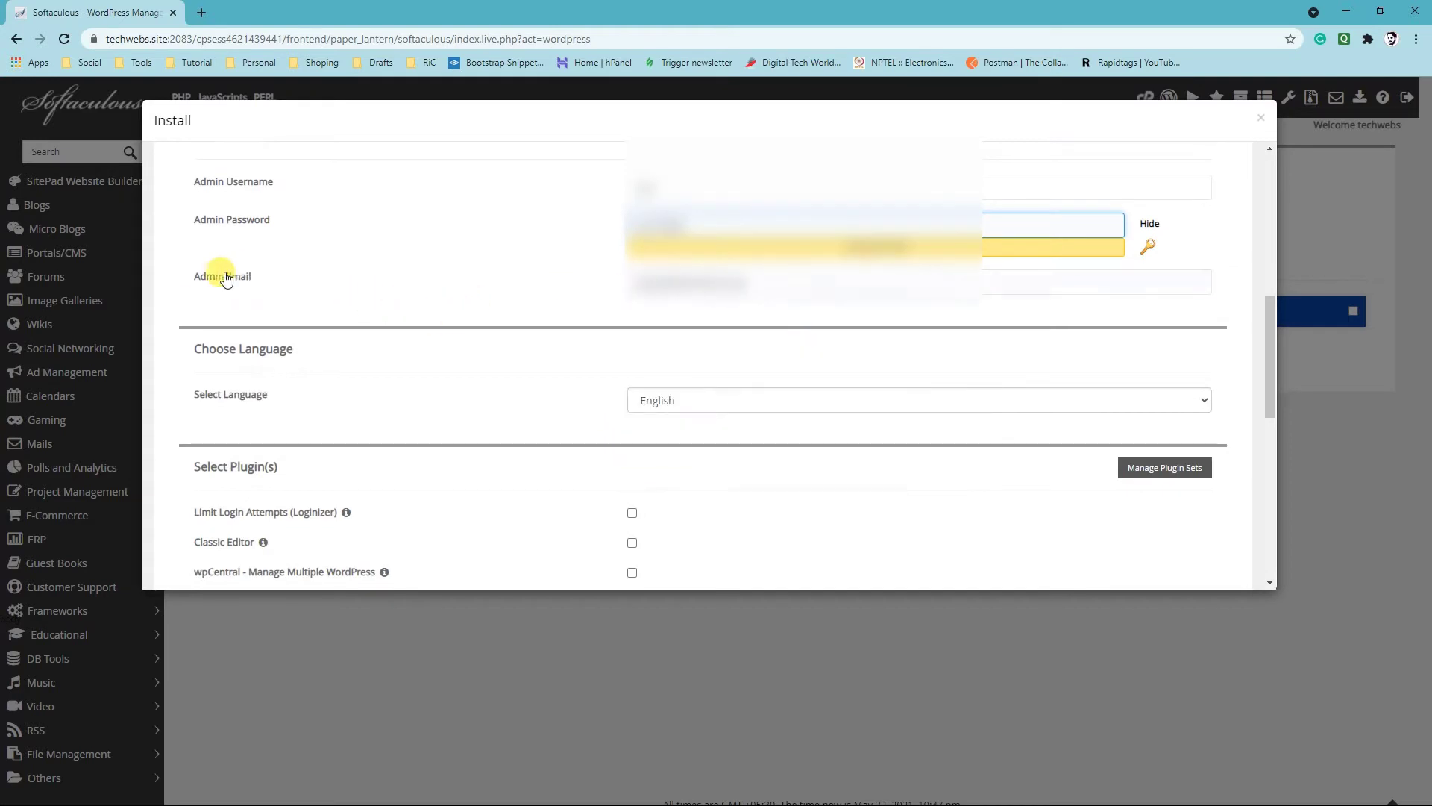
click(774, 275)
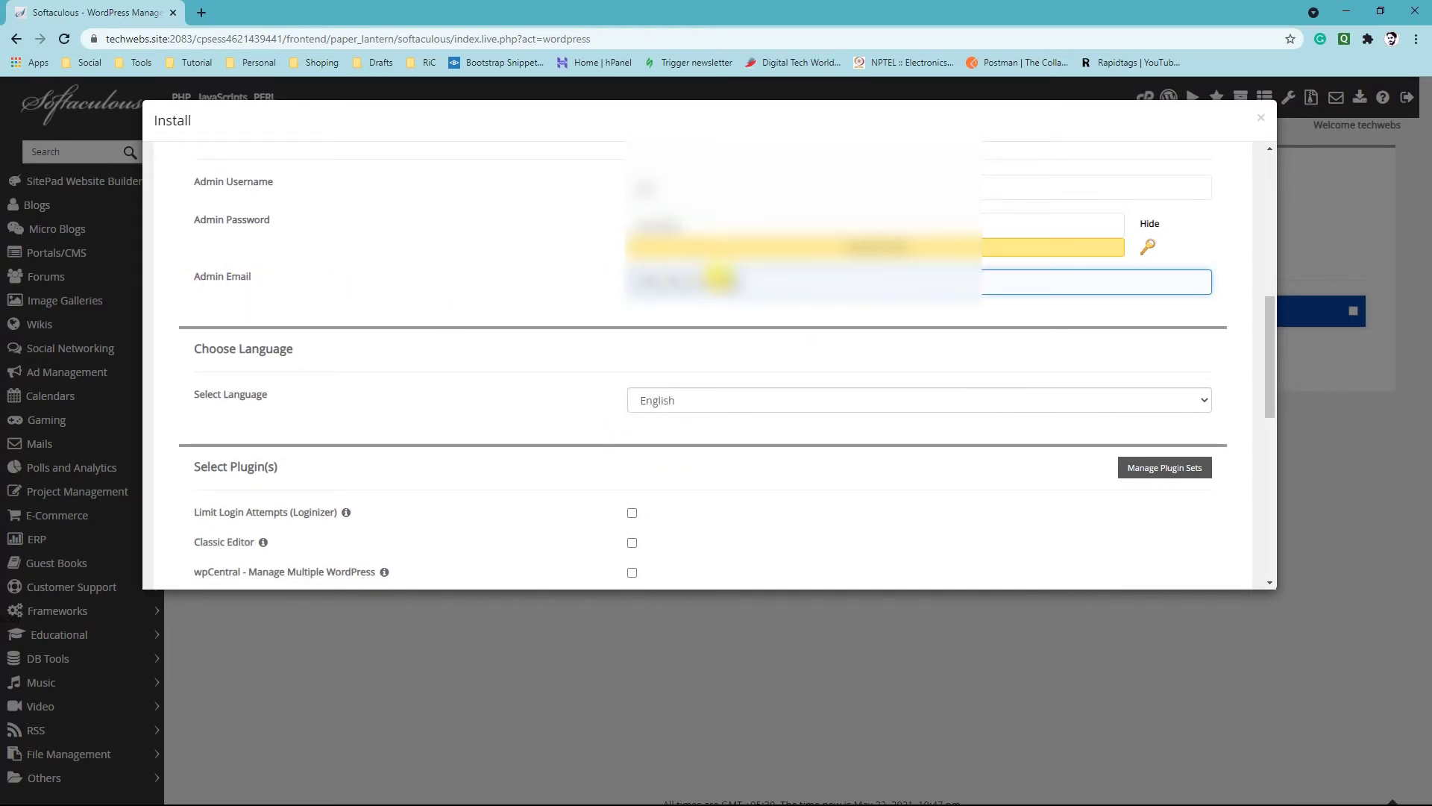
drag(768, 280, 649, 280)
click(671, 280)
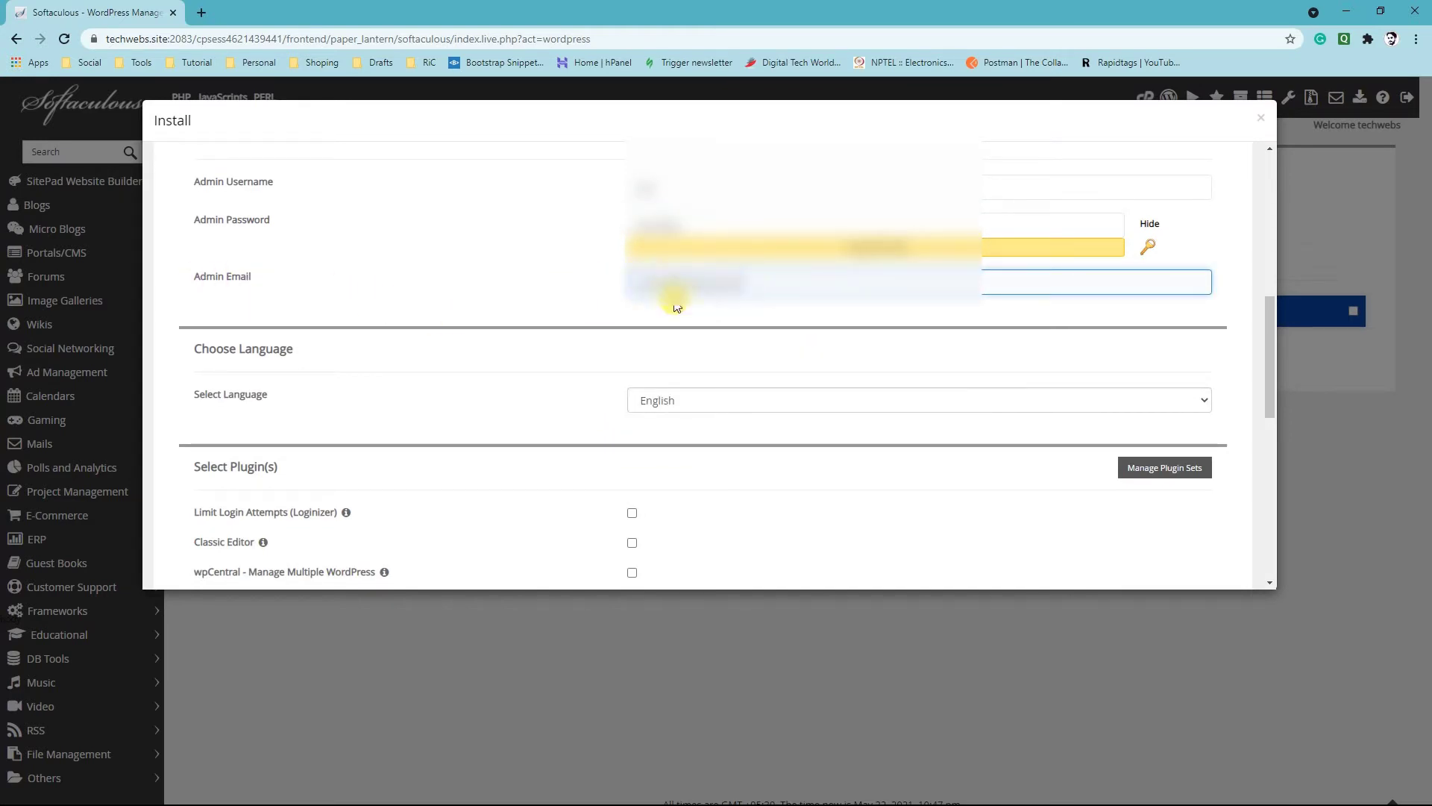
Expand the advanced options and set the database name after the techwebs_ prefix to "db"
scroll(566, 320, down, 1)
scroll(562, 324, down, 2)
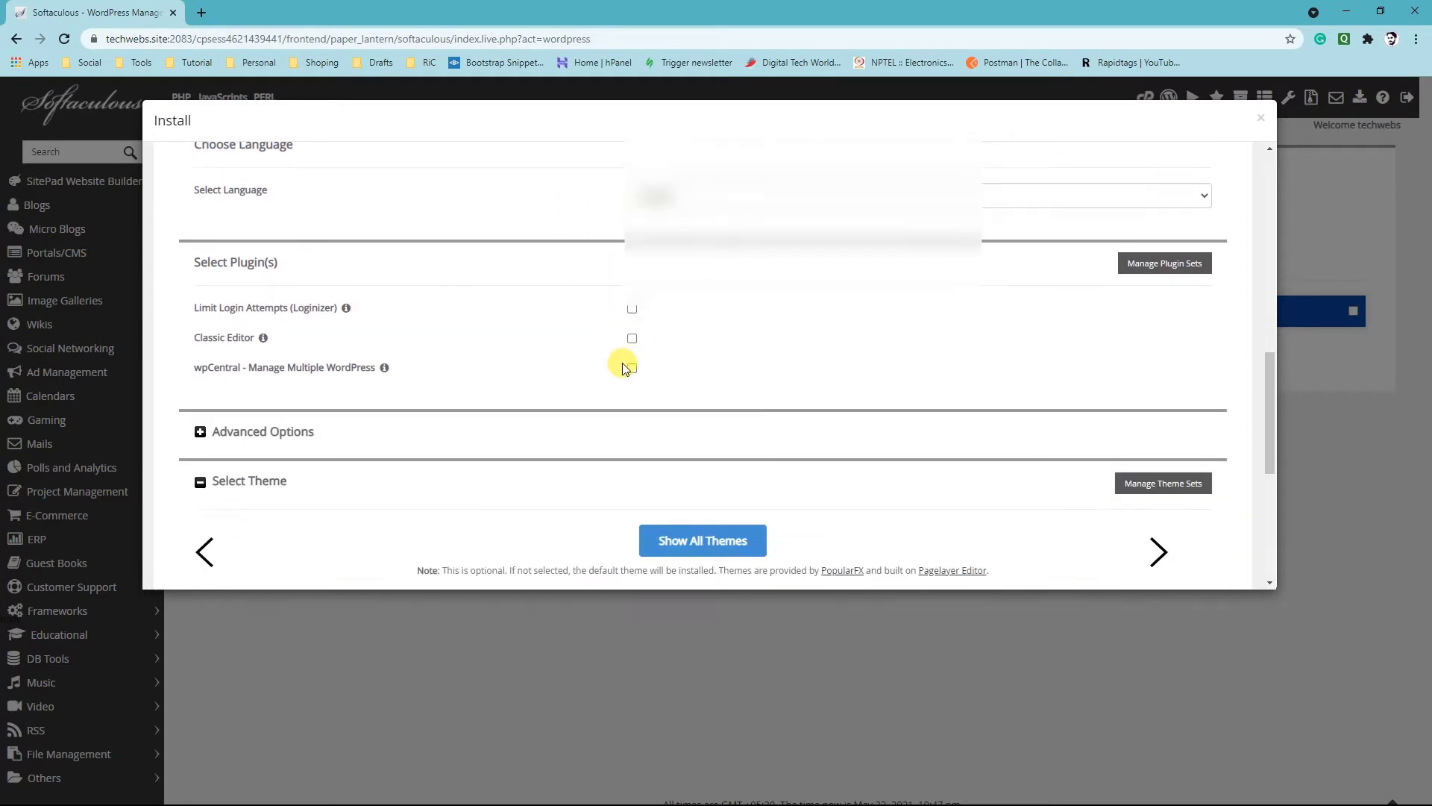
mouse_move(346, 288)
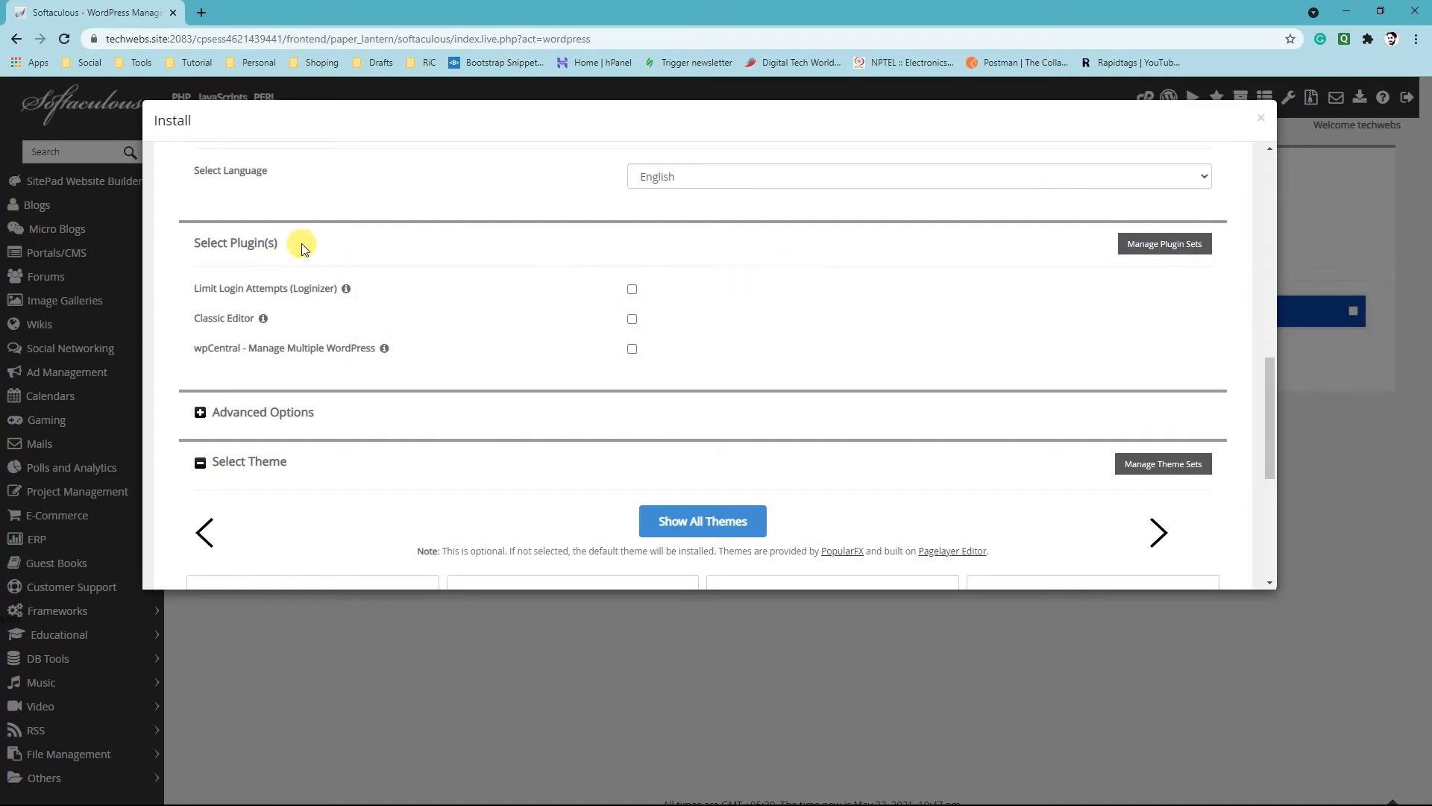
scroll(278, 341, down, 1)
click(237, 335)
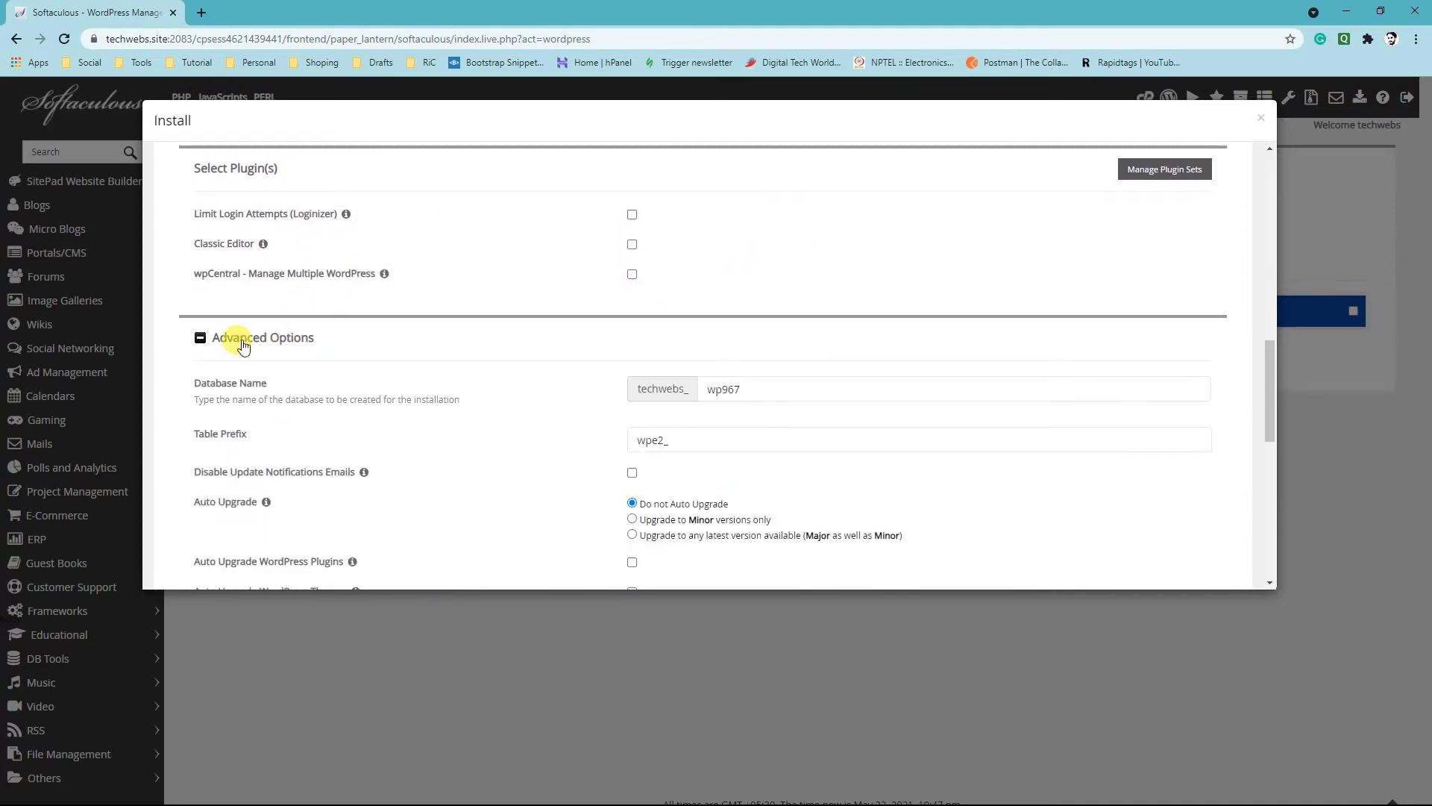
scroll(831, 269, down, 2)
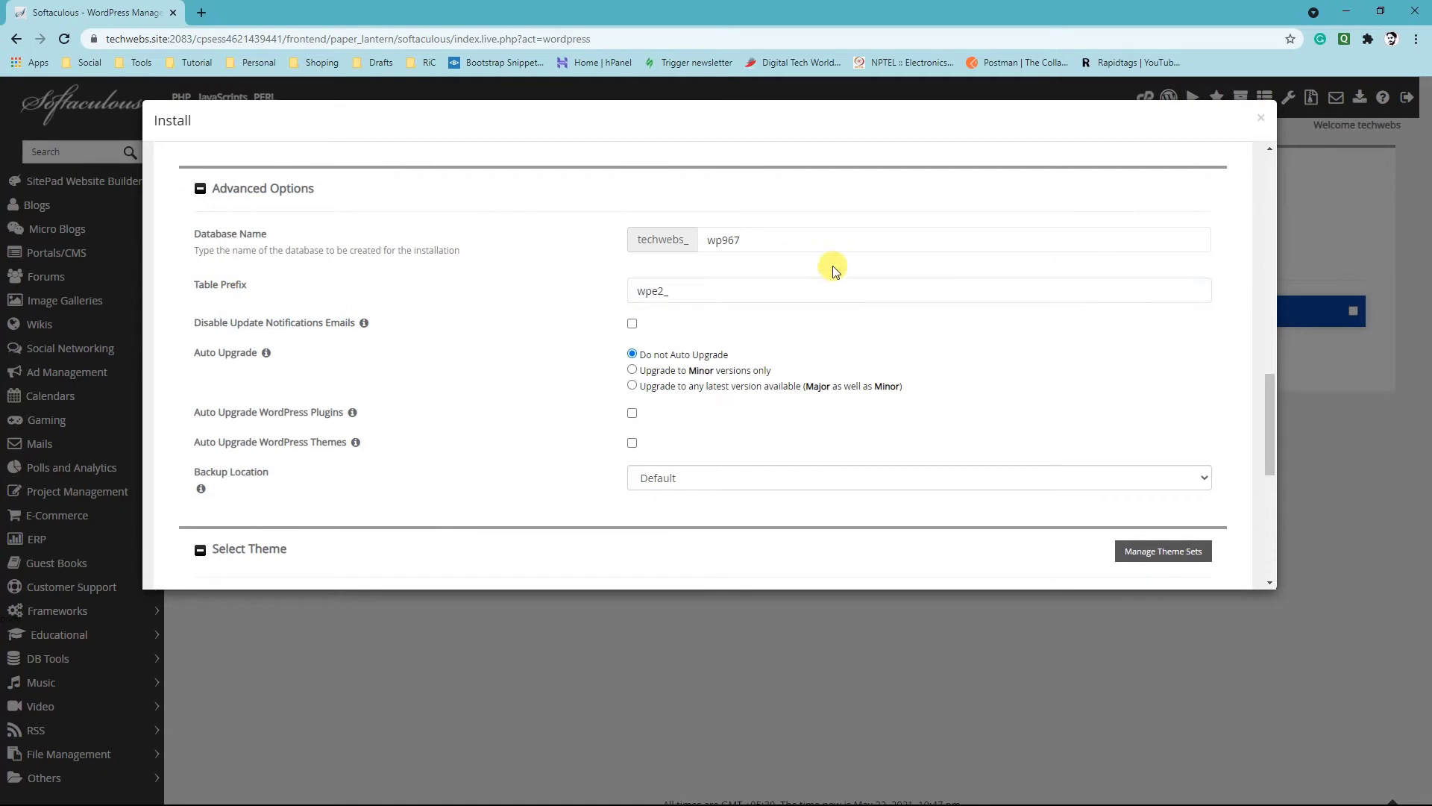
click(704, 239)
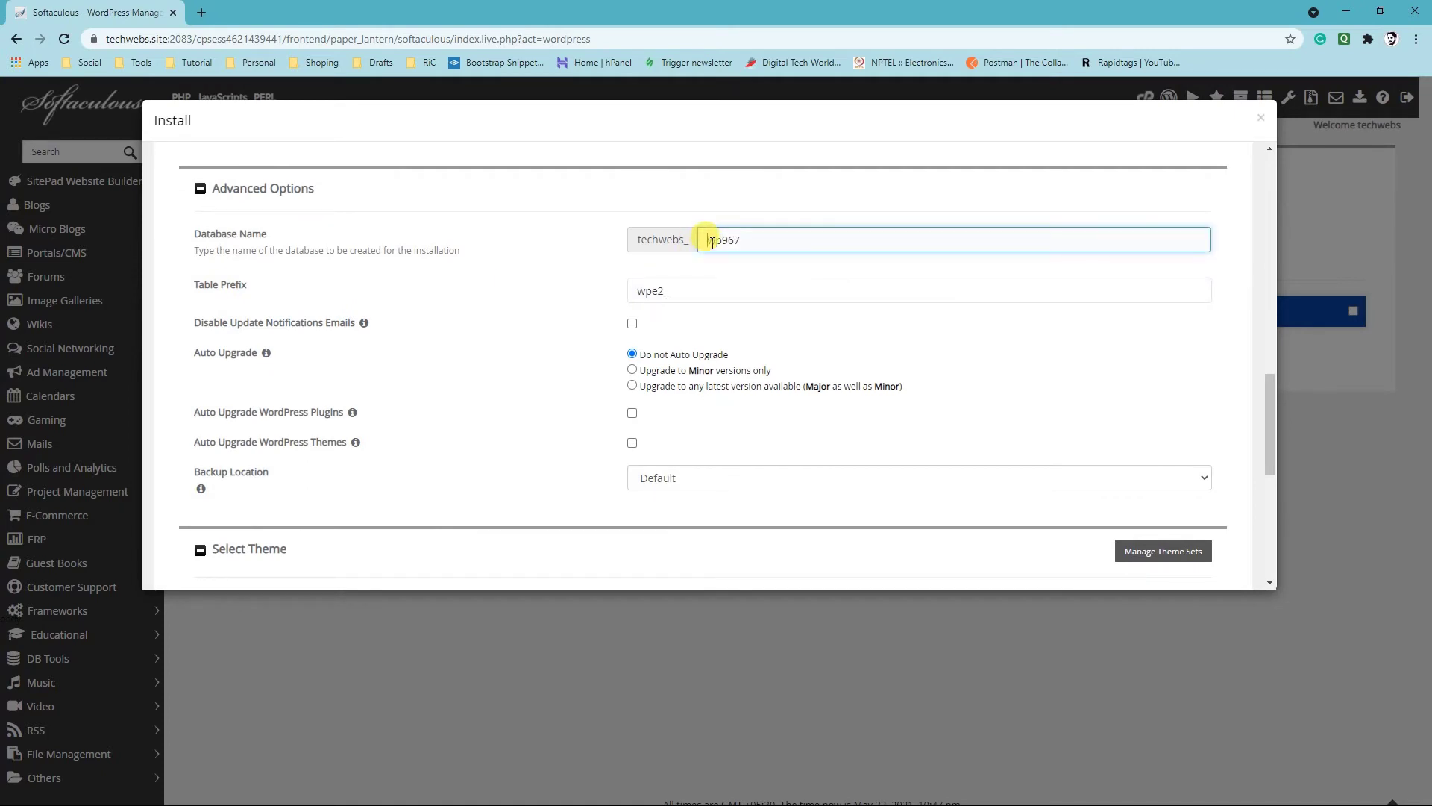
drag(703, 238, 757, 236)
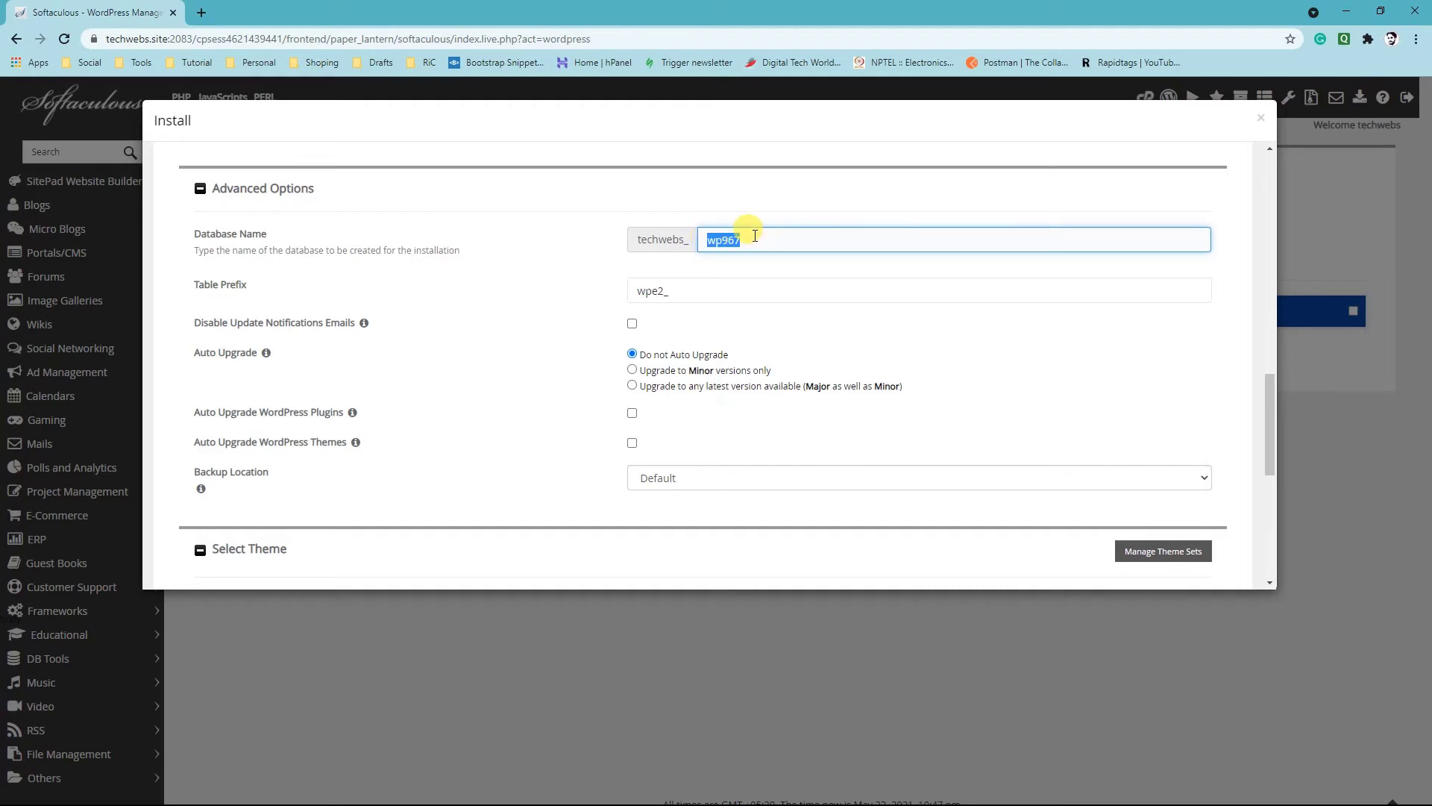
text(db)
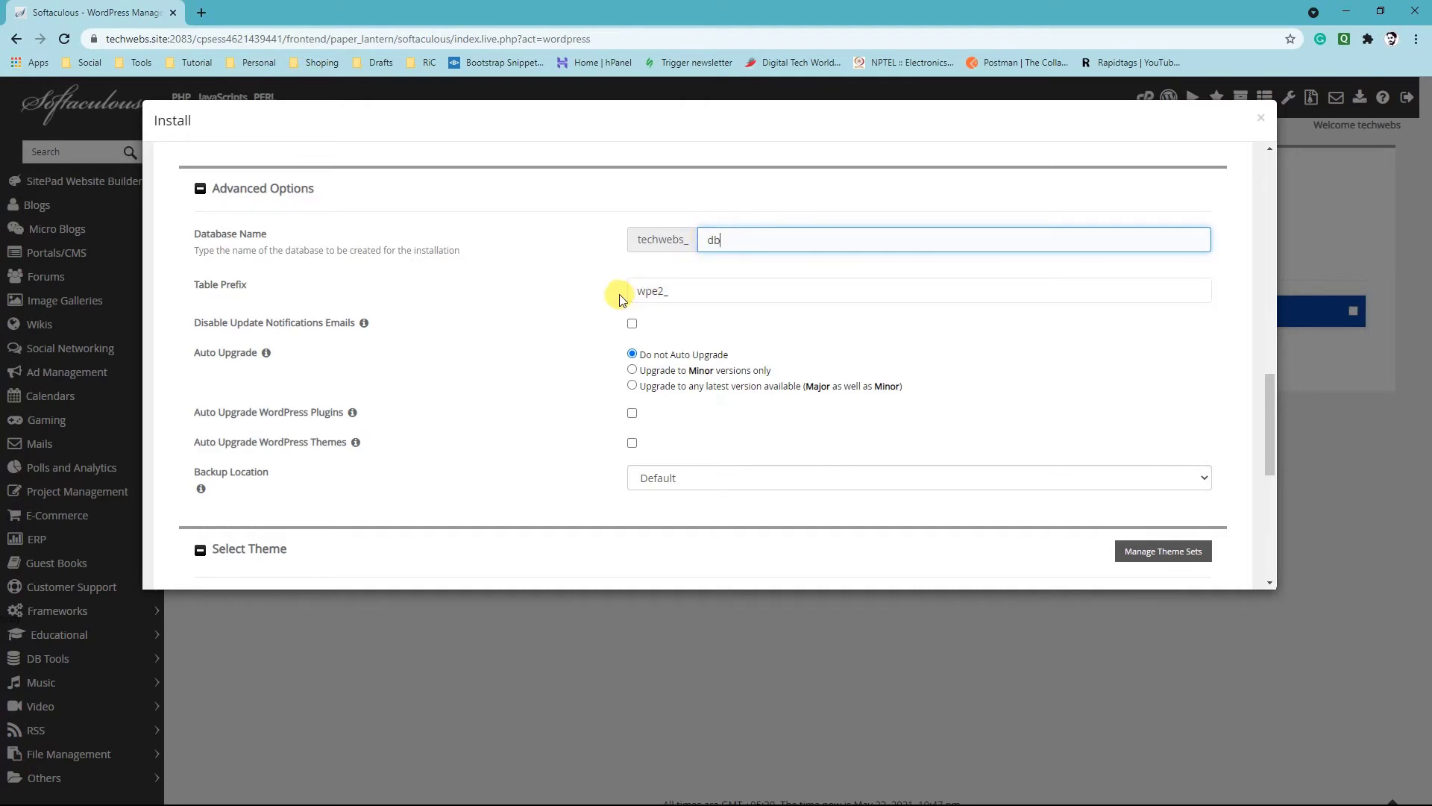
Change the database table prefix to "wp_"
click(635, 291)
drag(668, 291, 640, 291)
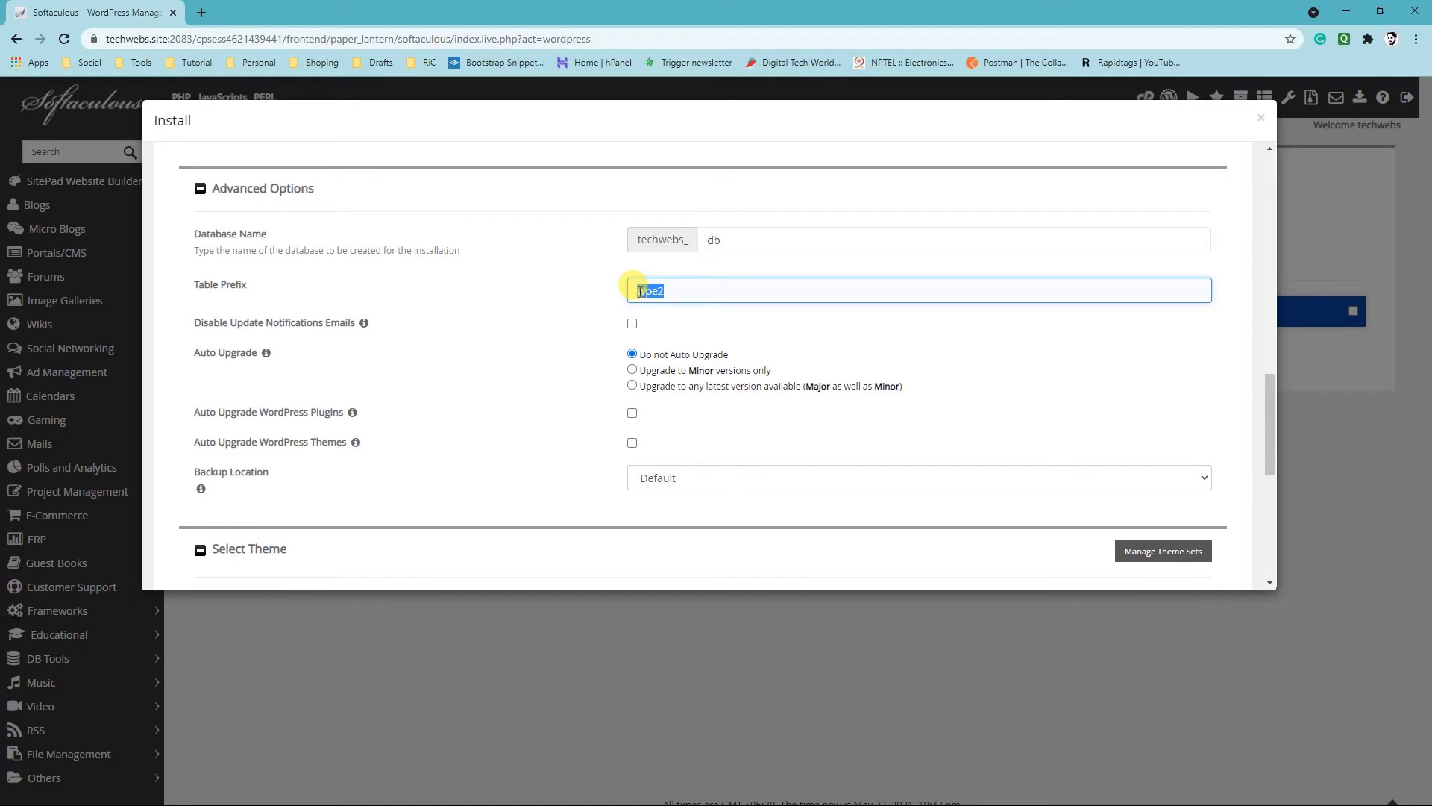
click(640, 291)
key(BackSpace)
key(BackSpace)
click(578, 313)
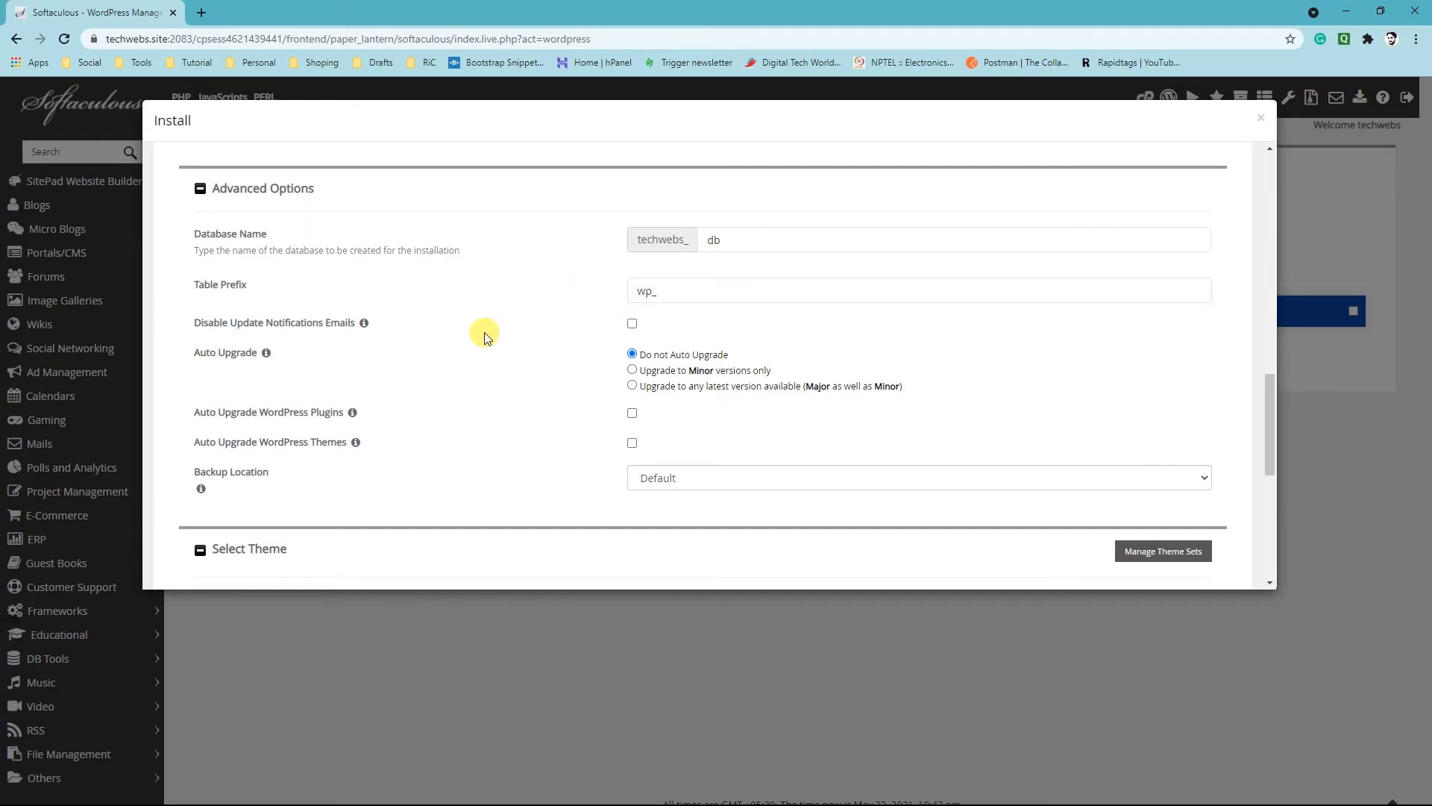
scroll(485, 337, down, 3)
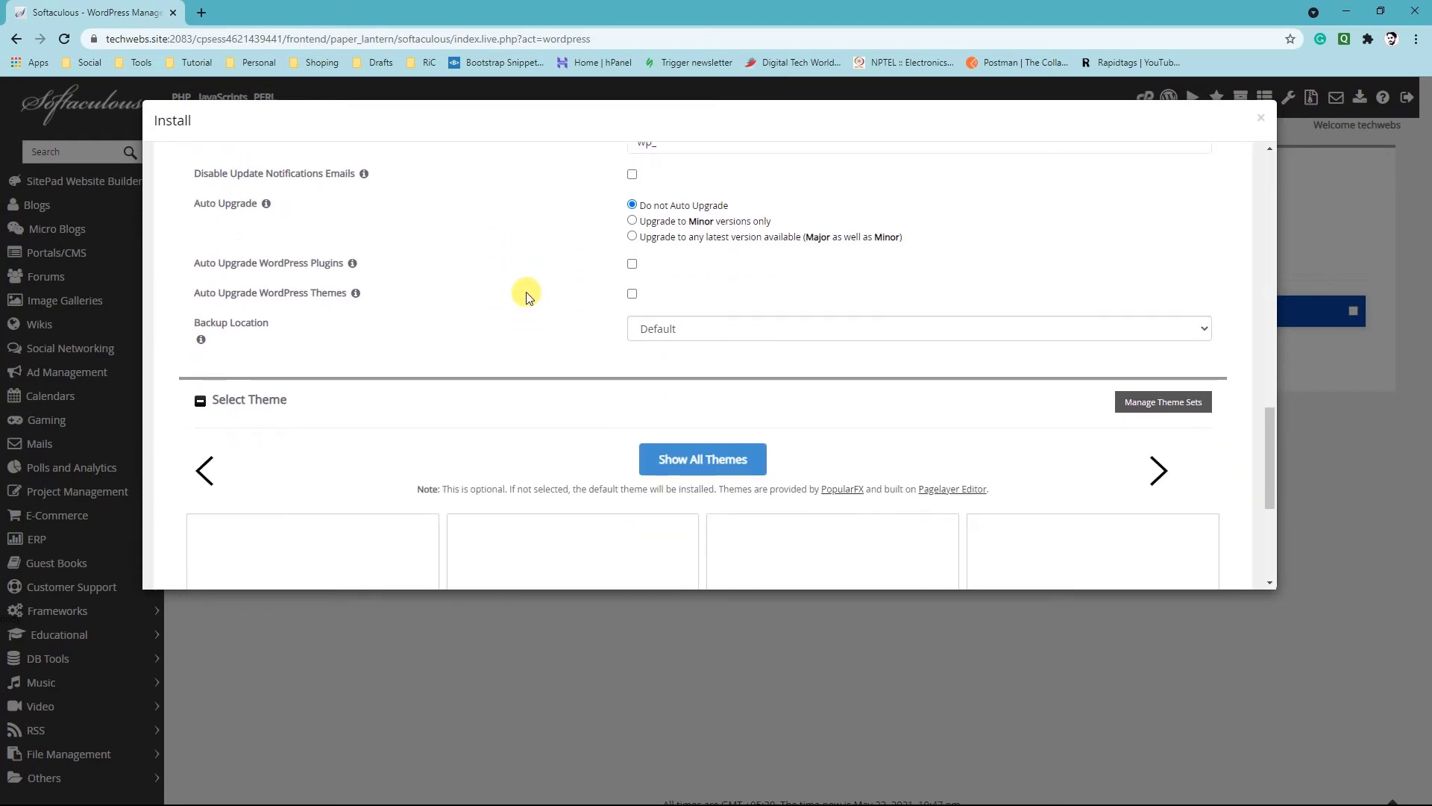
Collapse the theme selection and try to install WordPress in the root of techwebs.site
click(671, 263)
click(710, 260)
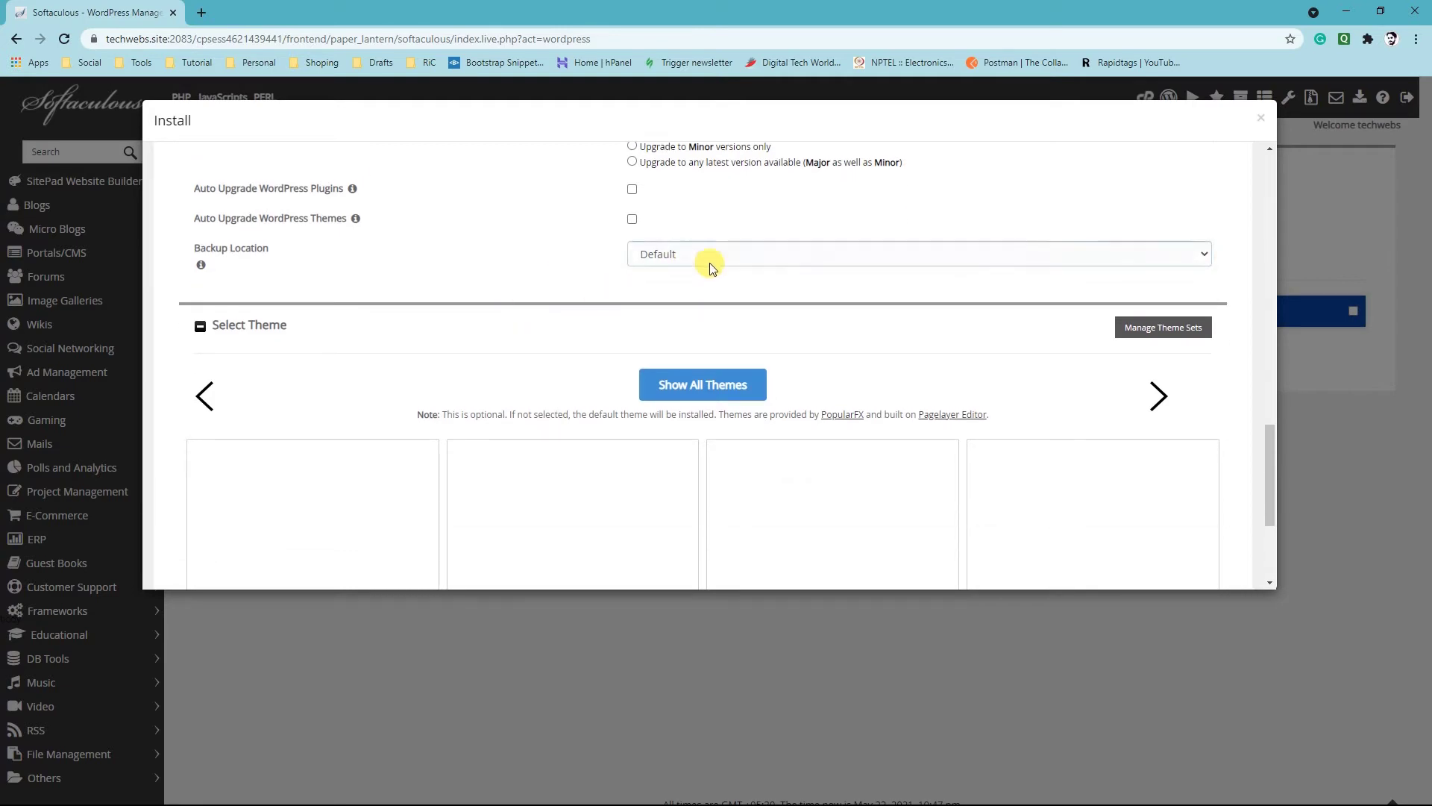
scroll(298, 350, down, 1)
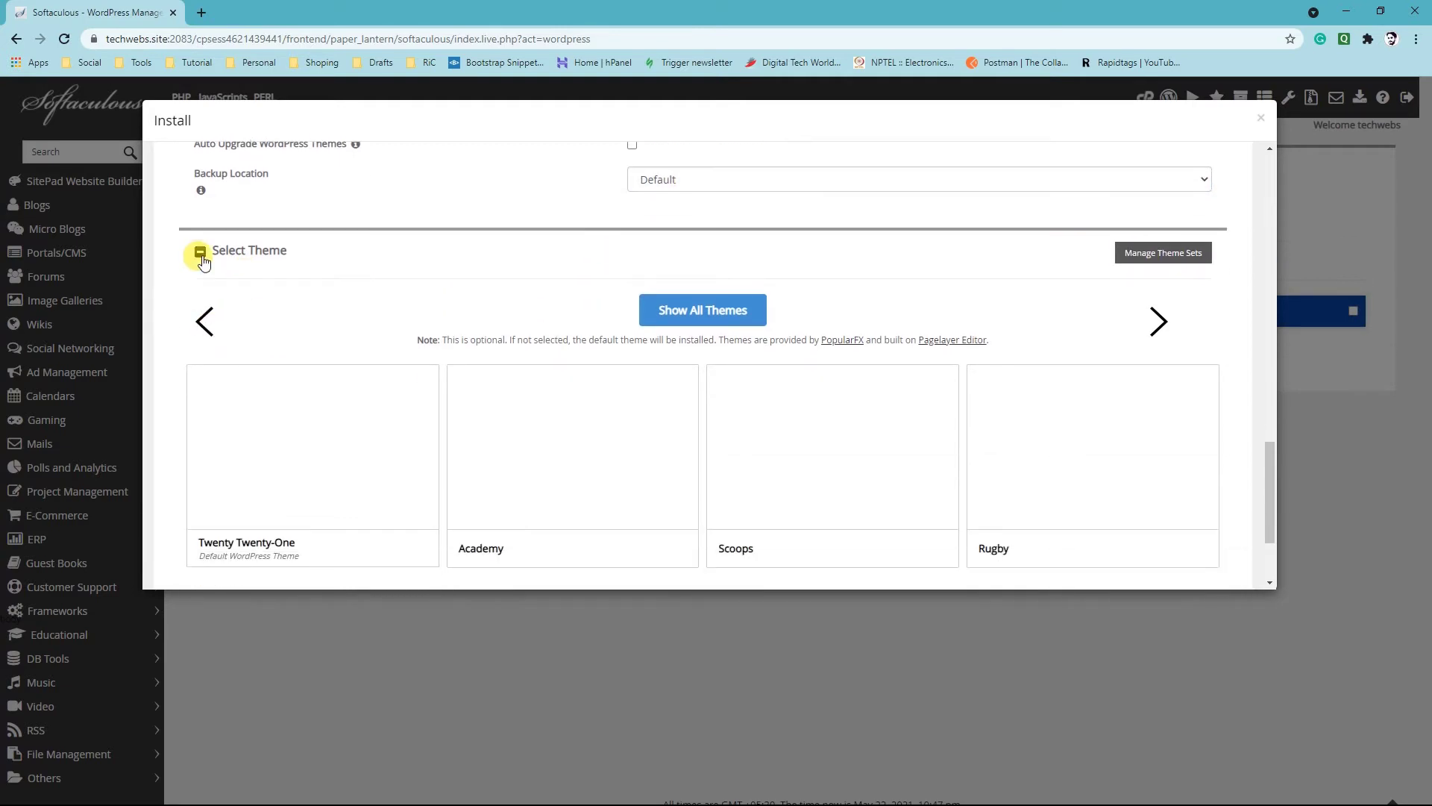
click(199, 253)
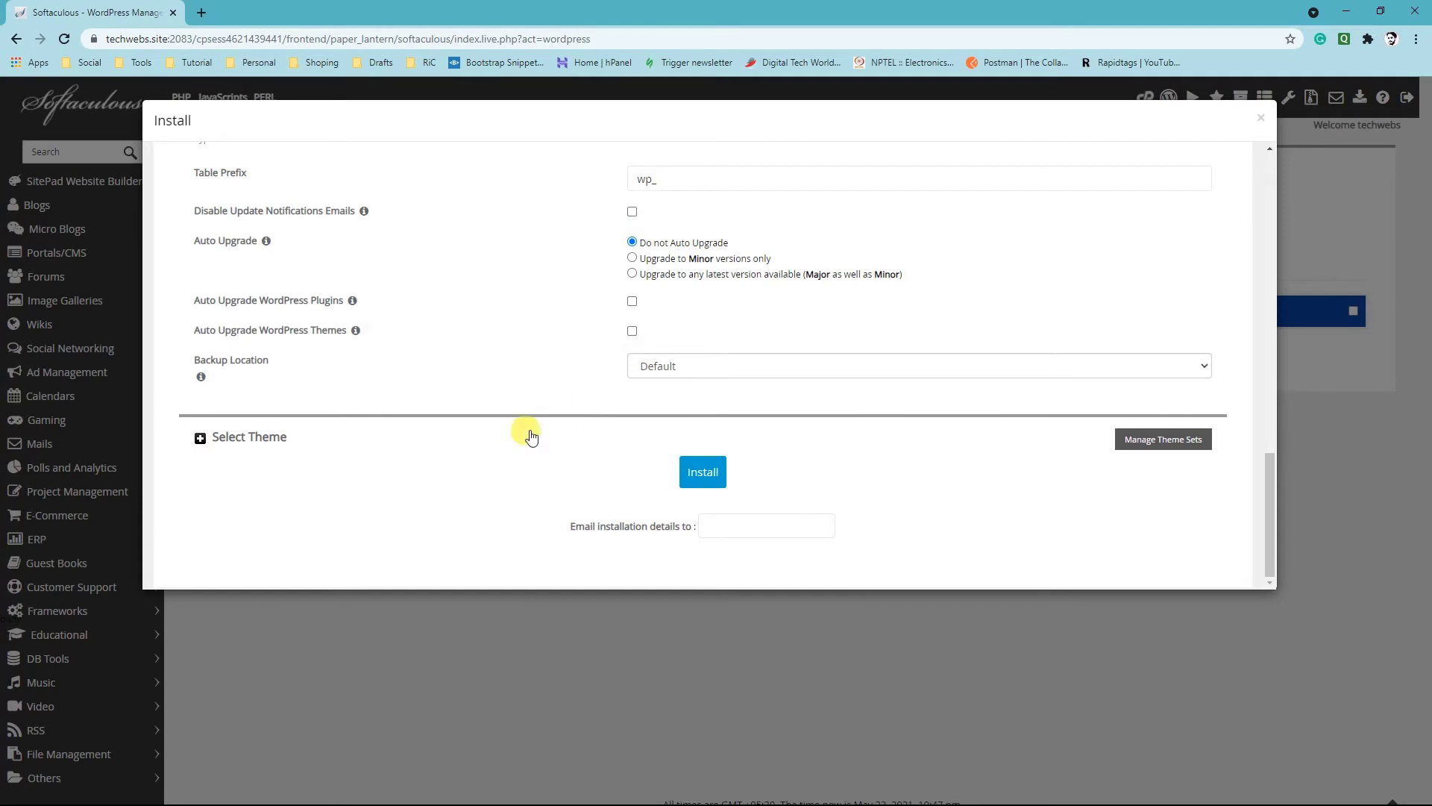
click(701, 475)
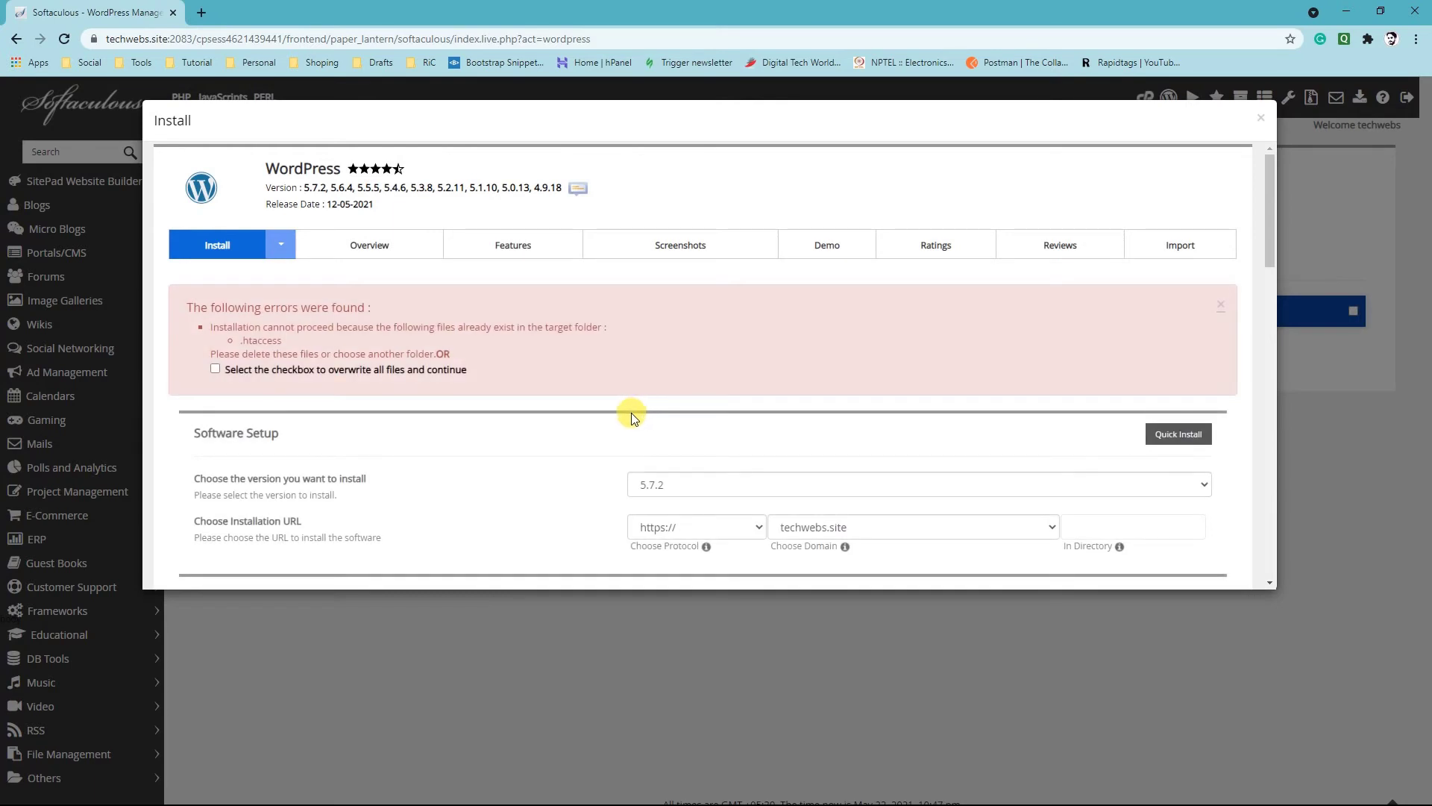
drag(314, 328, 595, 327)
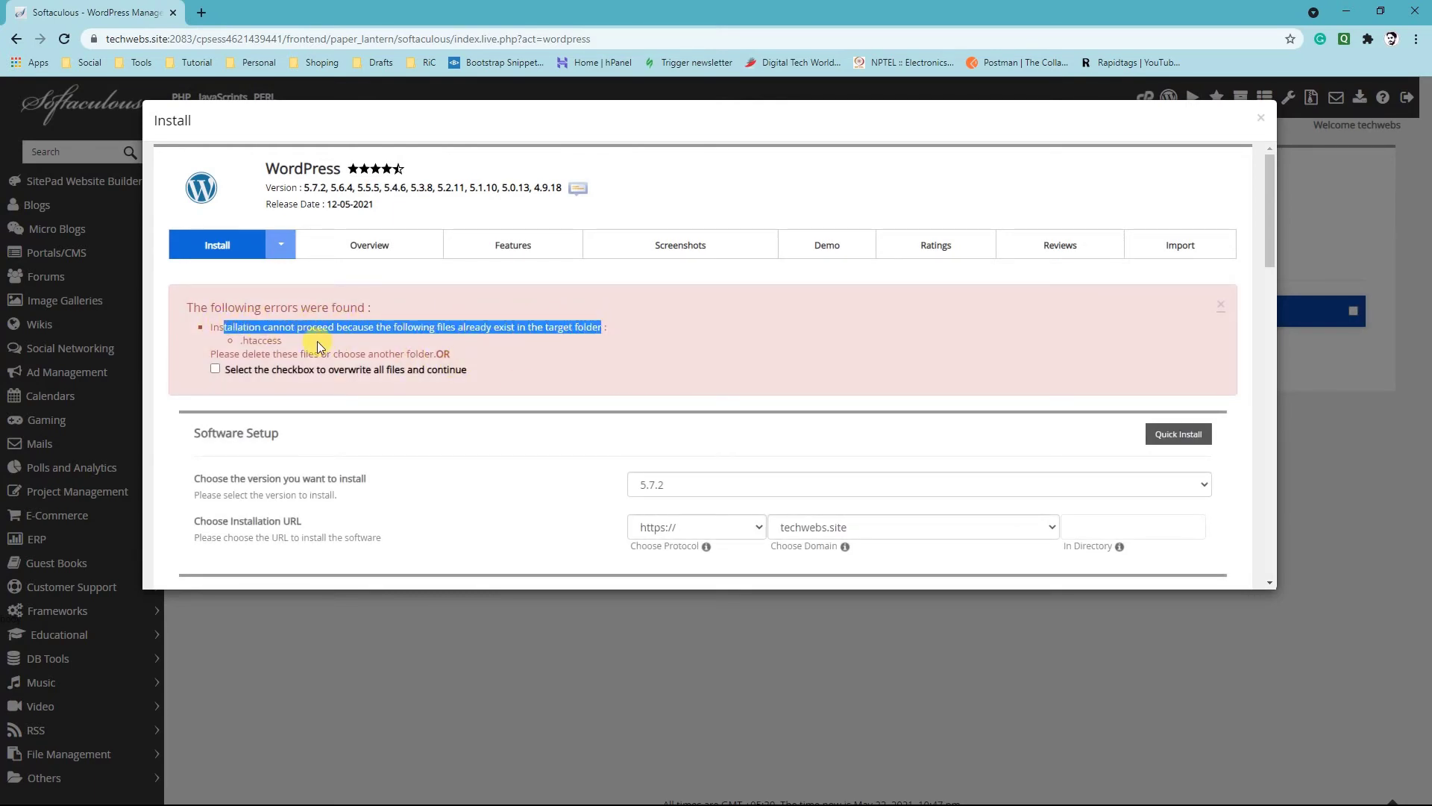
drag(317, 344, 249, 341)
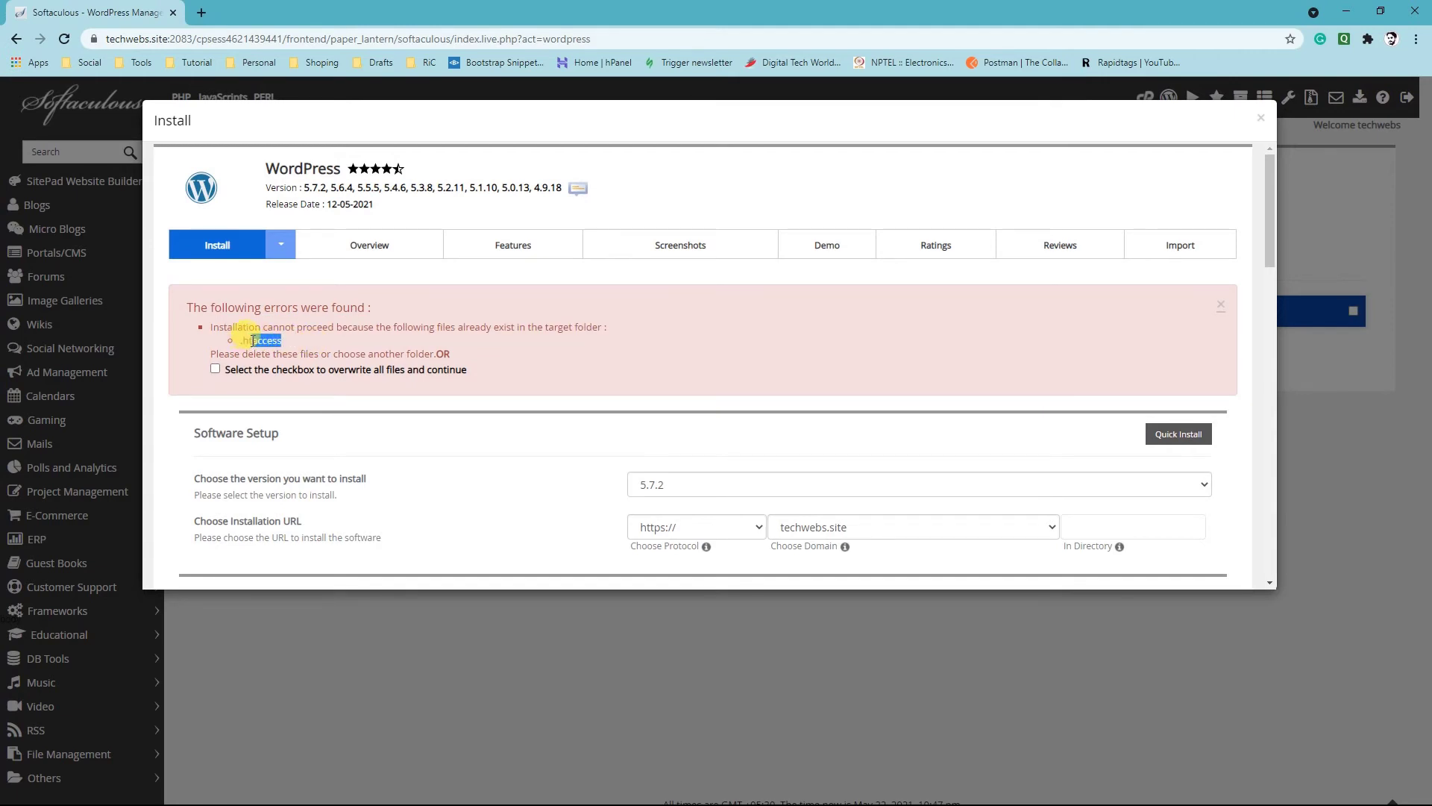
Set the installation directory to "home" and run the WordPress installation
scroll(877, 369, down, 2)
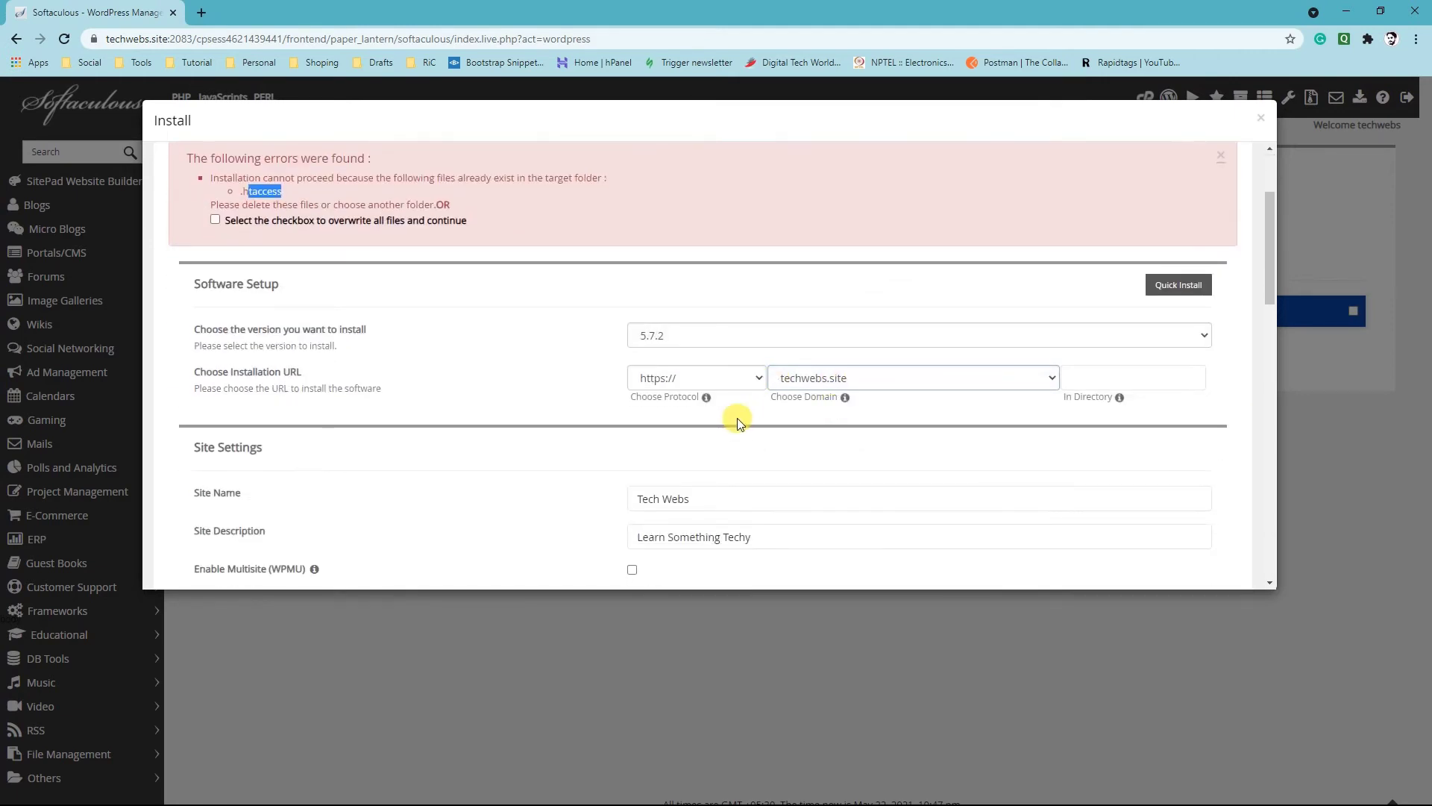
click(1141, 373)
click(1101, 377)
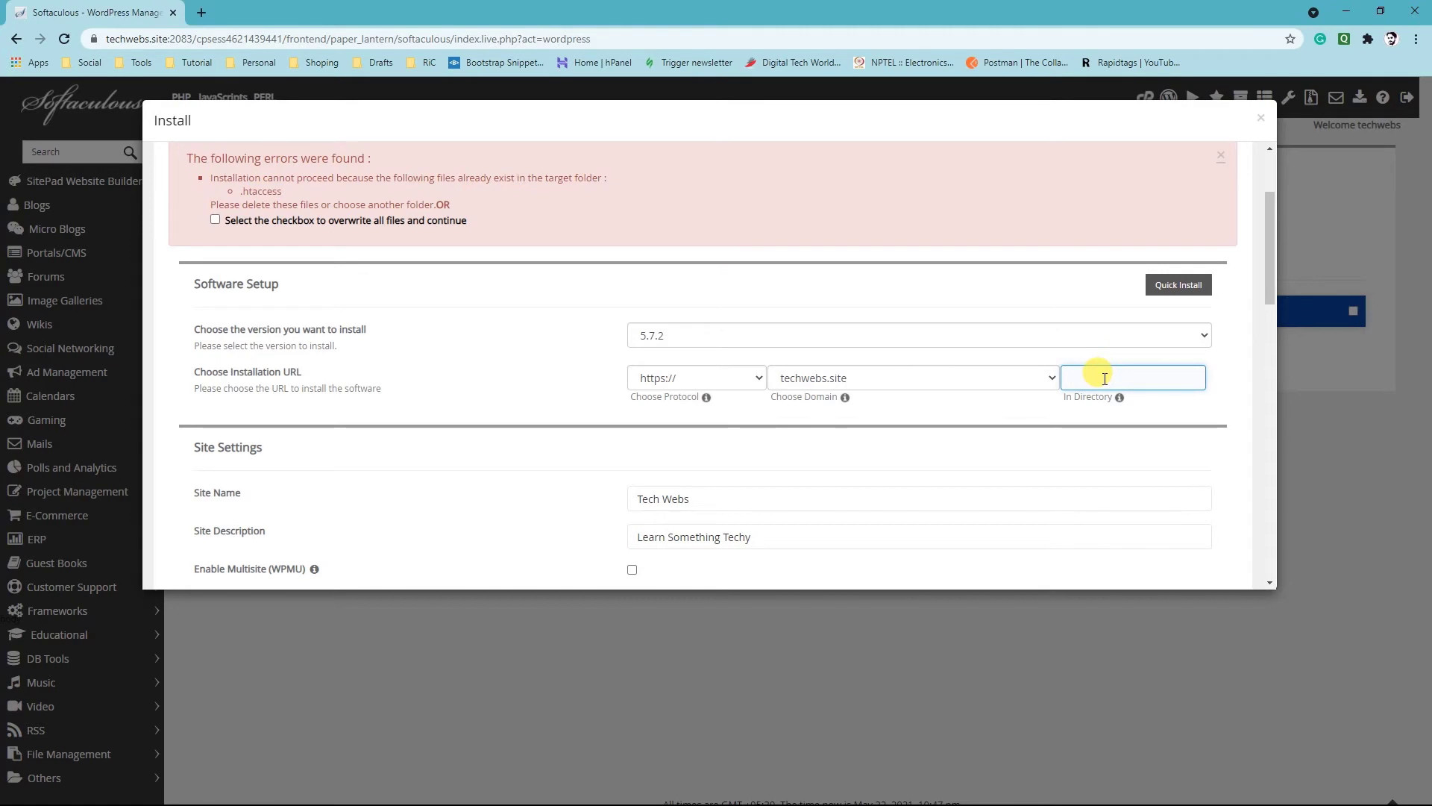
text(home)
scroll(1082, 377, down, 1)
scroll(607, 368, down, 15)
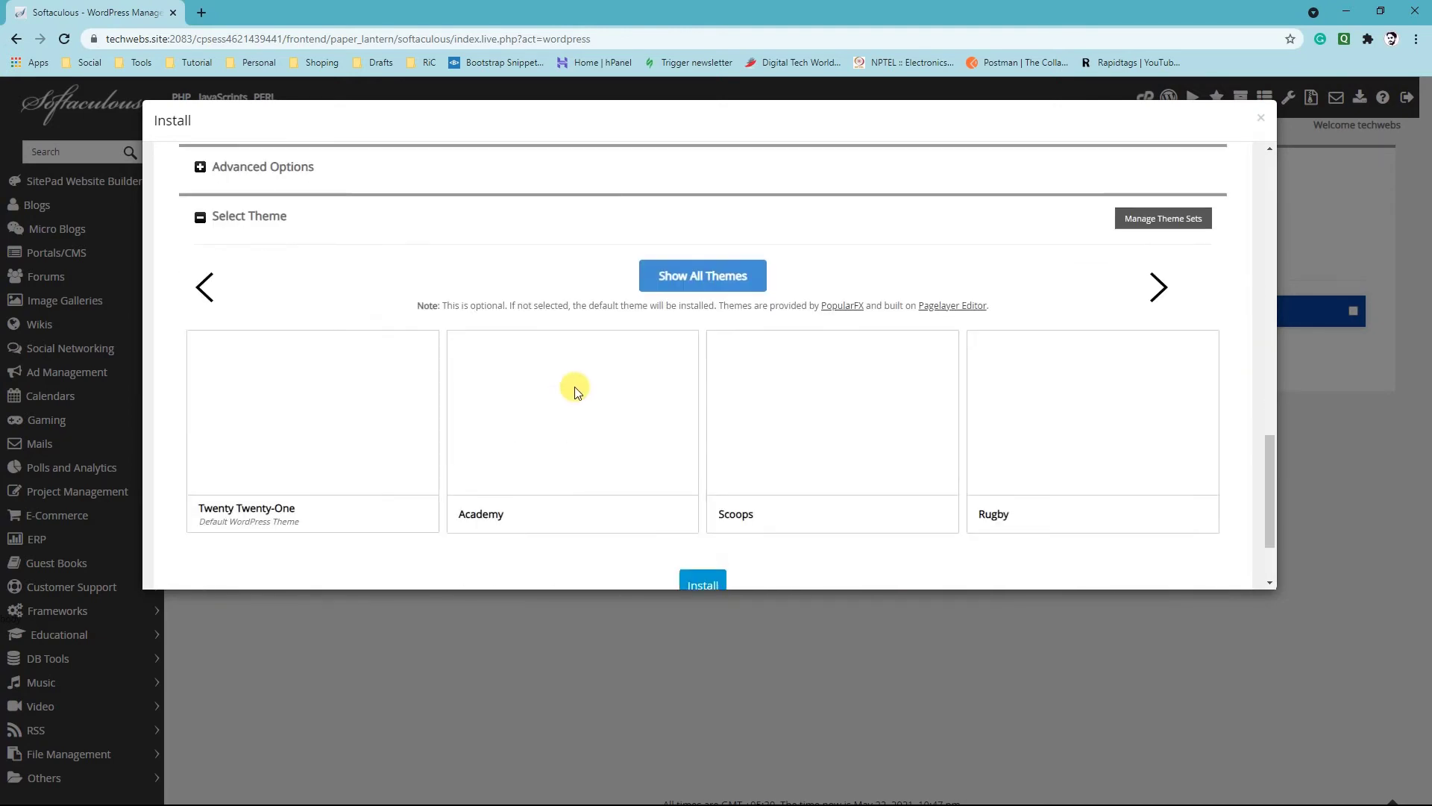
click(700, 471)
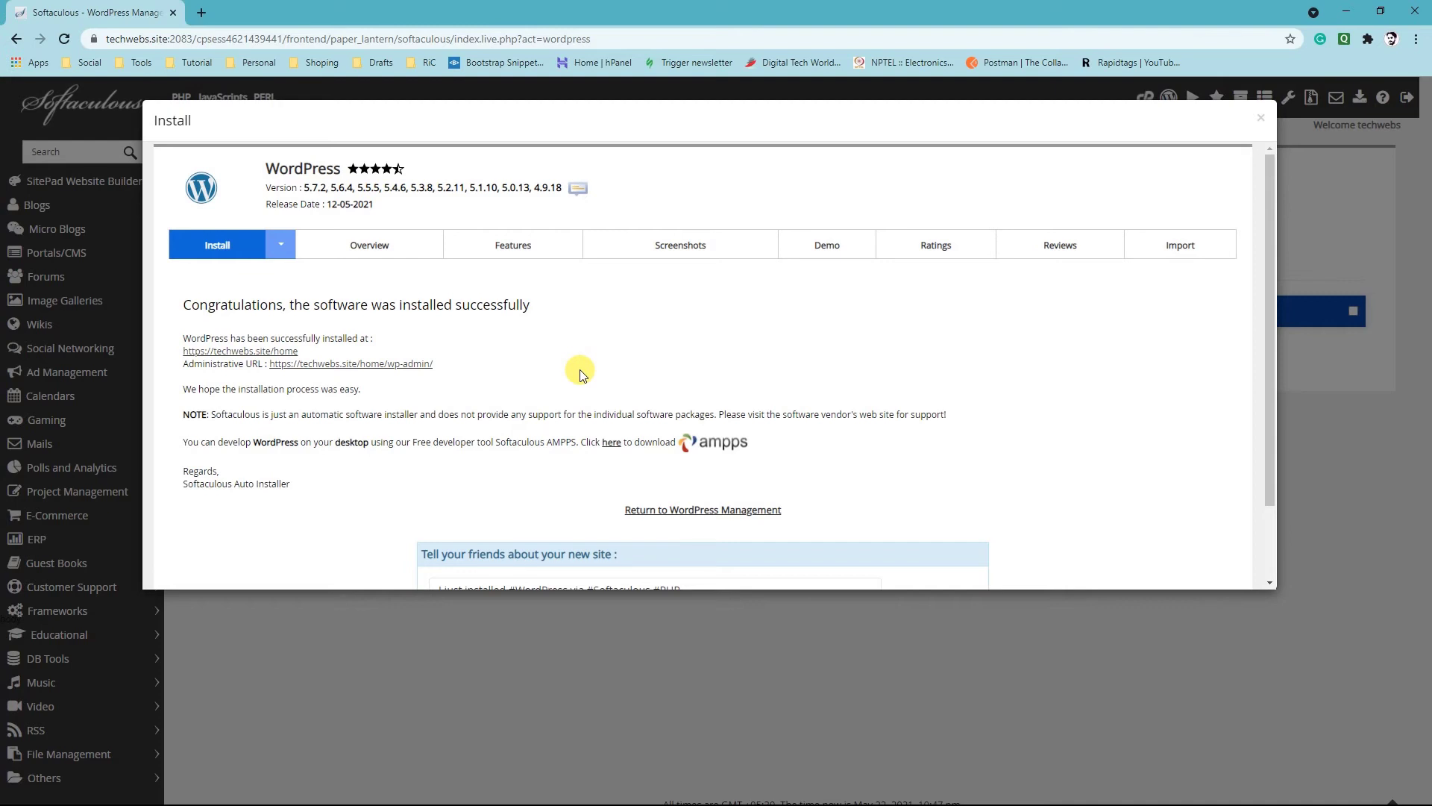
drag(183, 338, 379, 332)
click(379, 333)
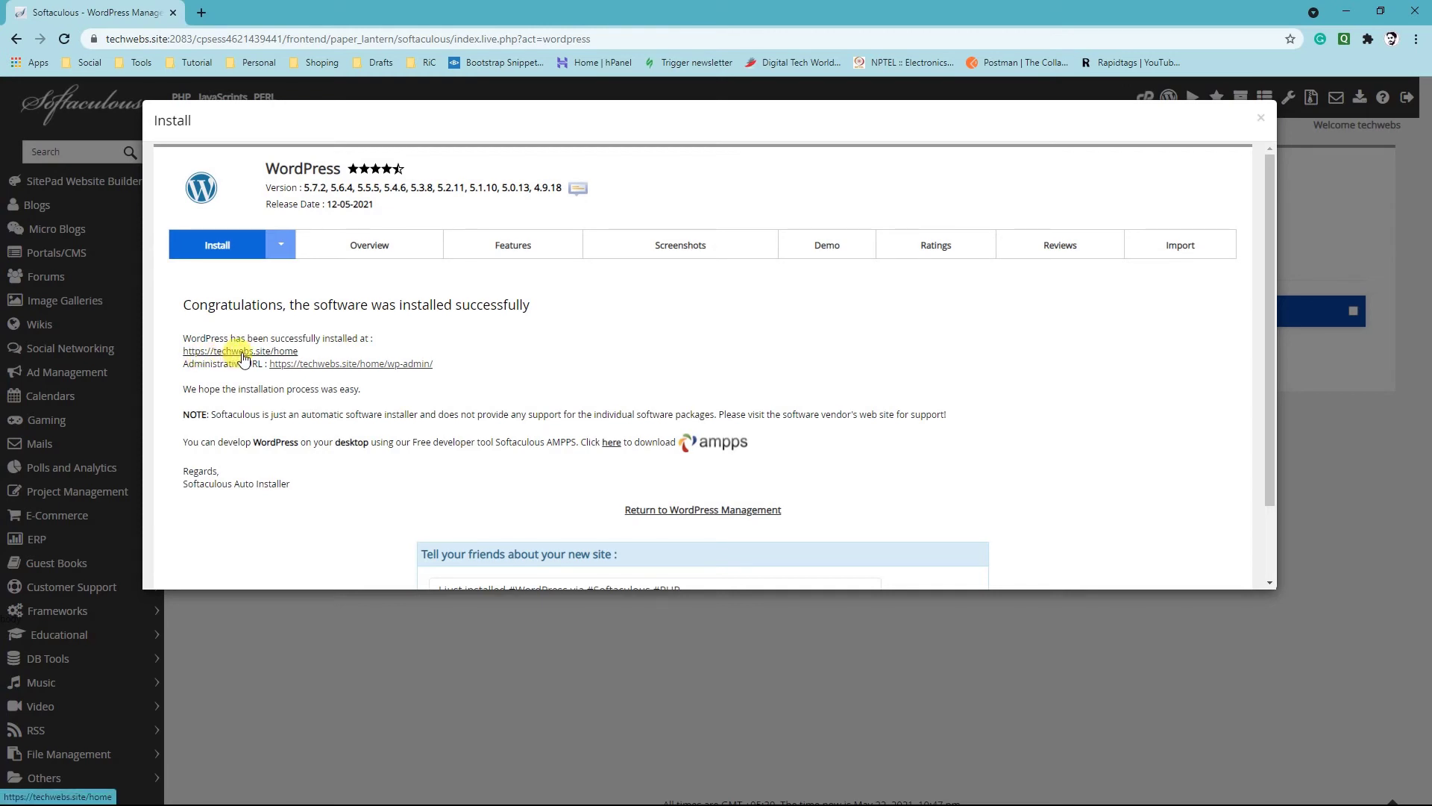
scroll(243, 356, down, 1)
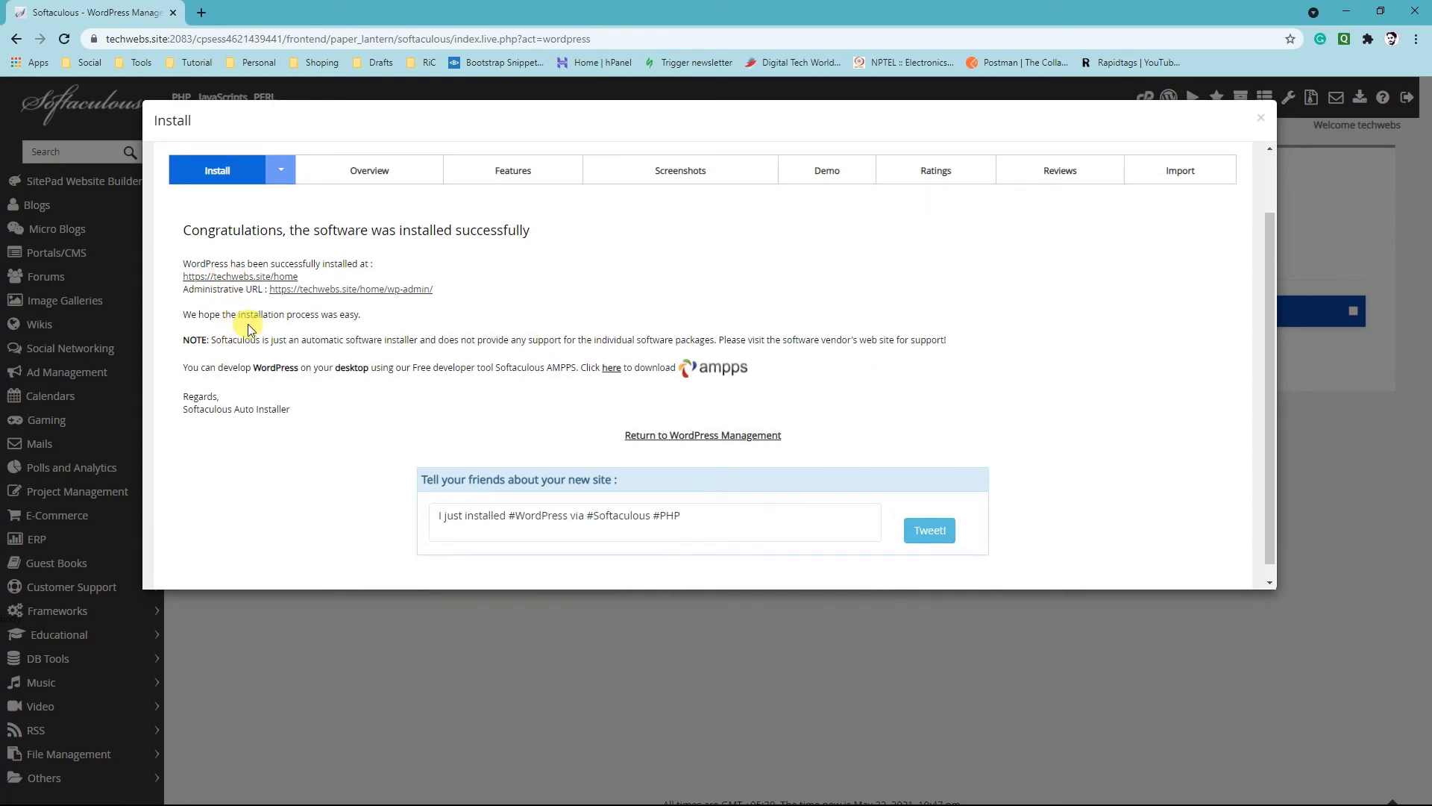
scroll(251, 342, up, 1)
click(261, 347)
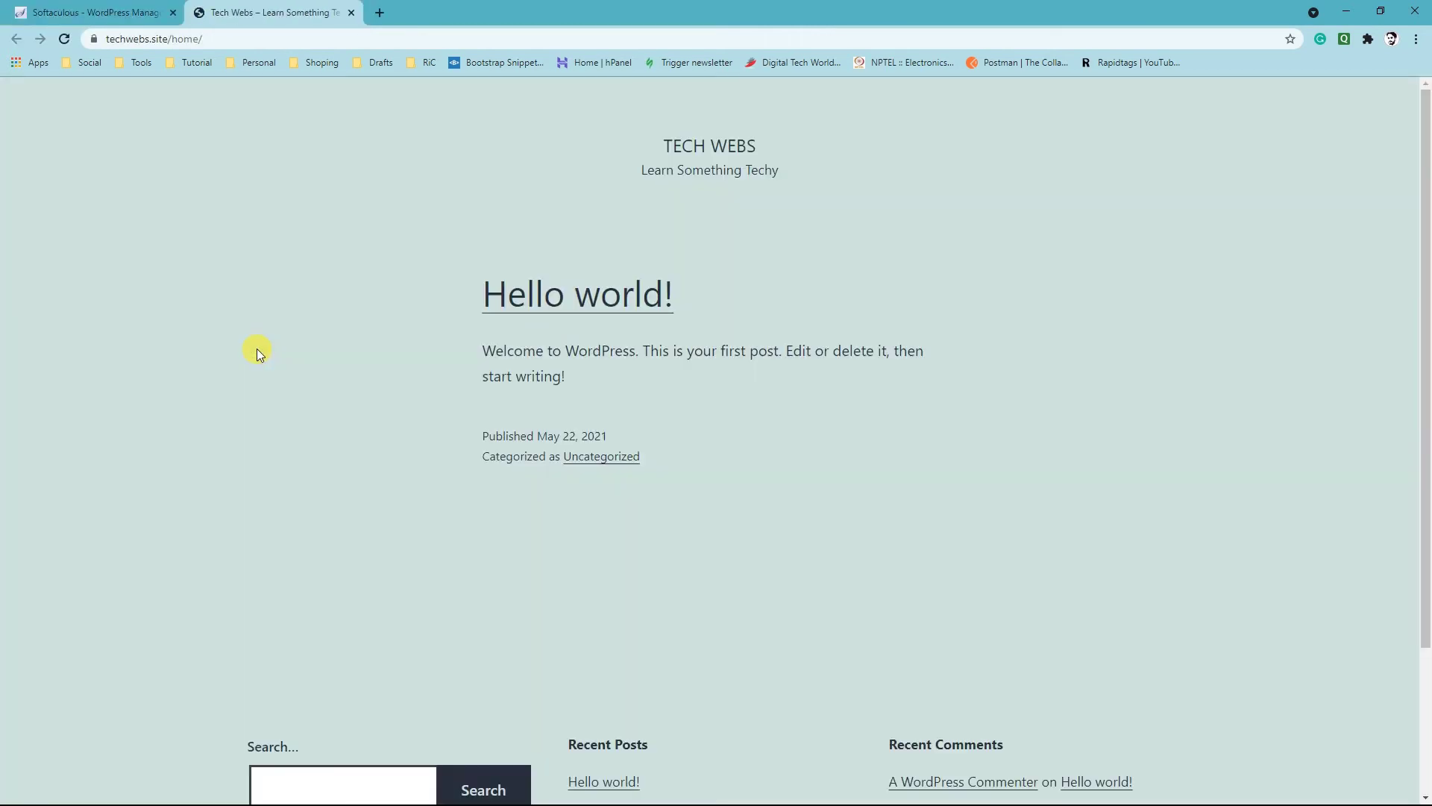
scroll(825, 416, down, 3)
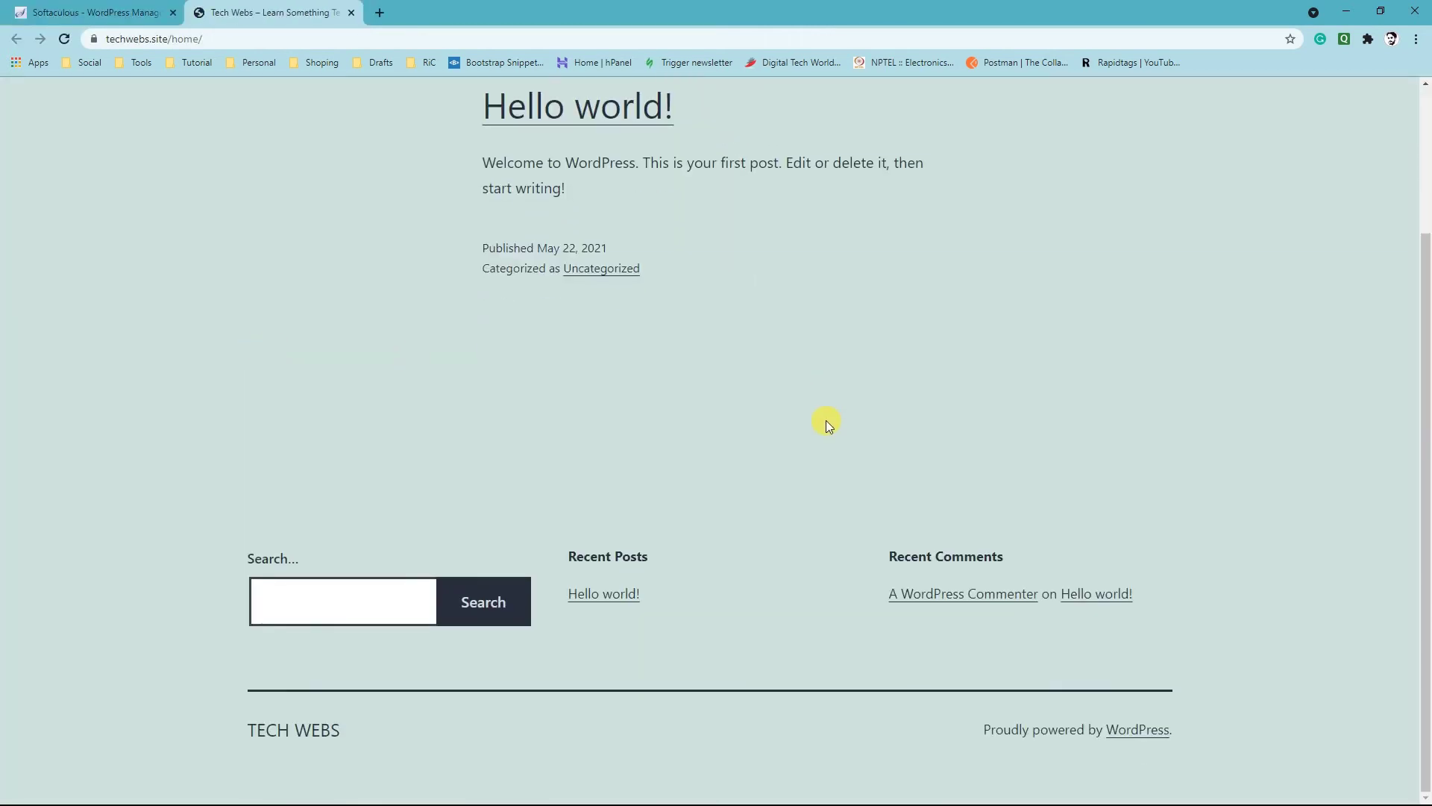
scroll(826, 421, up, 3)
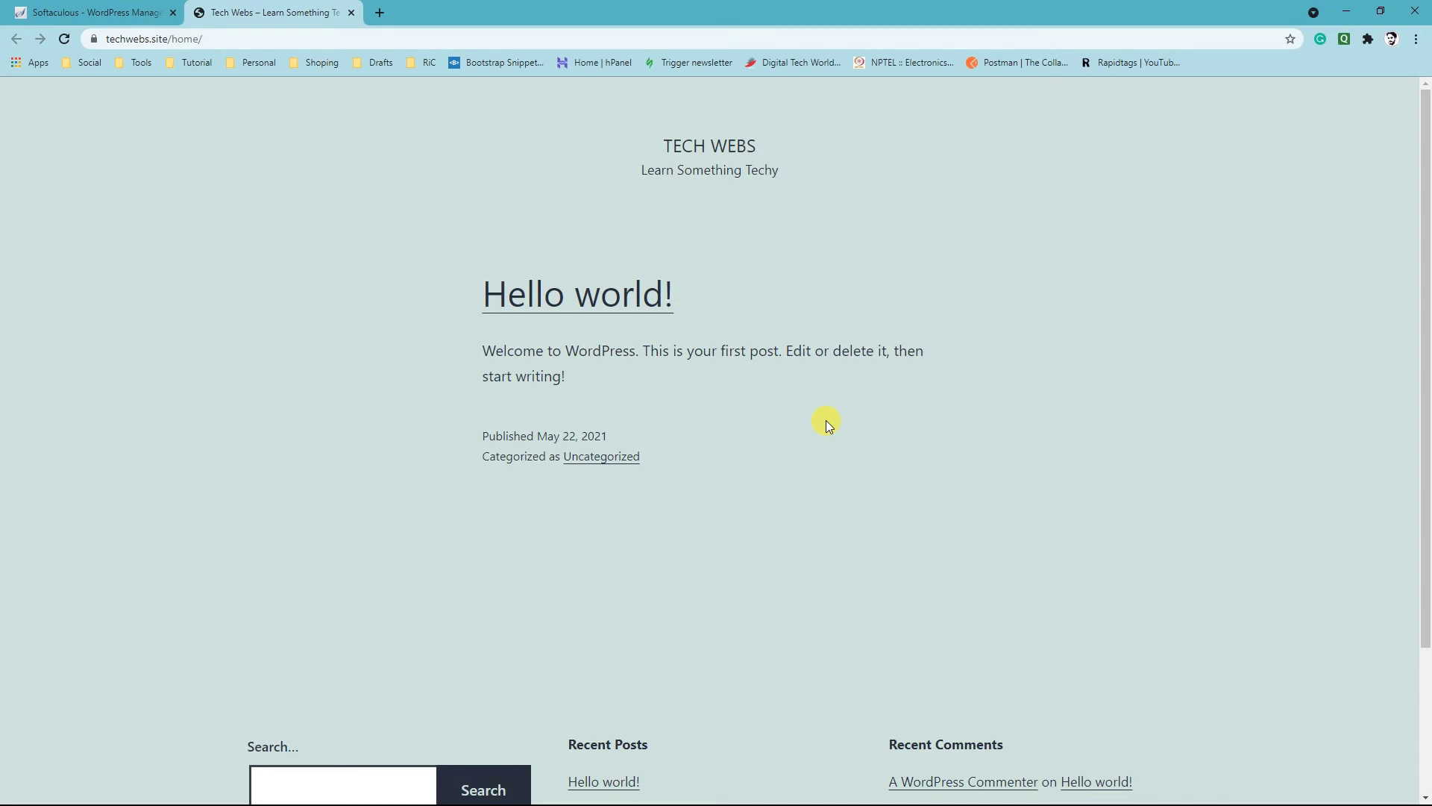
click(238, 39)
click(271, 35)
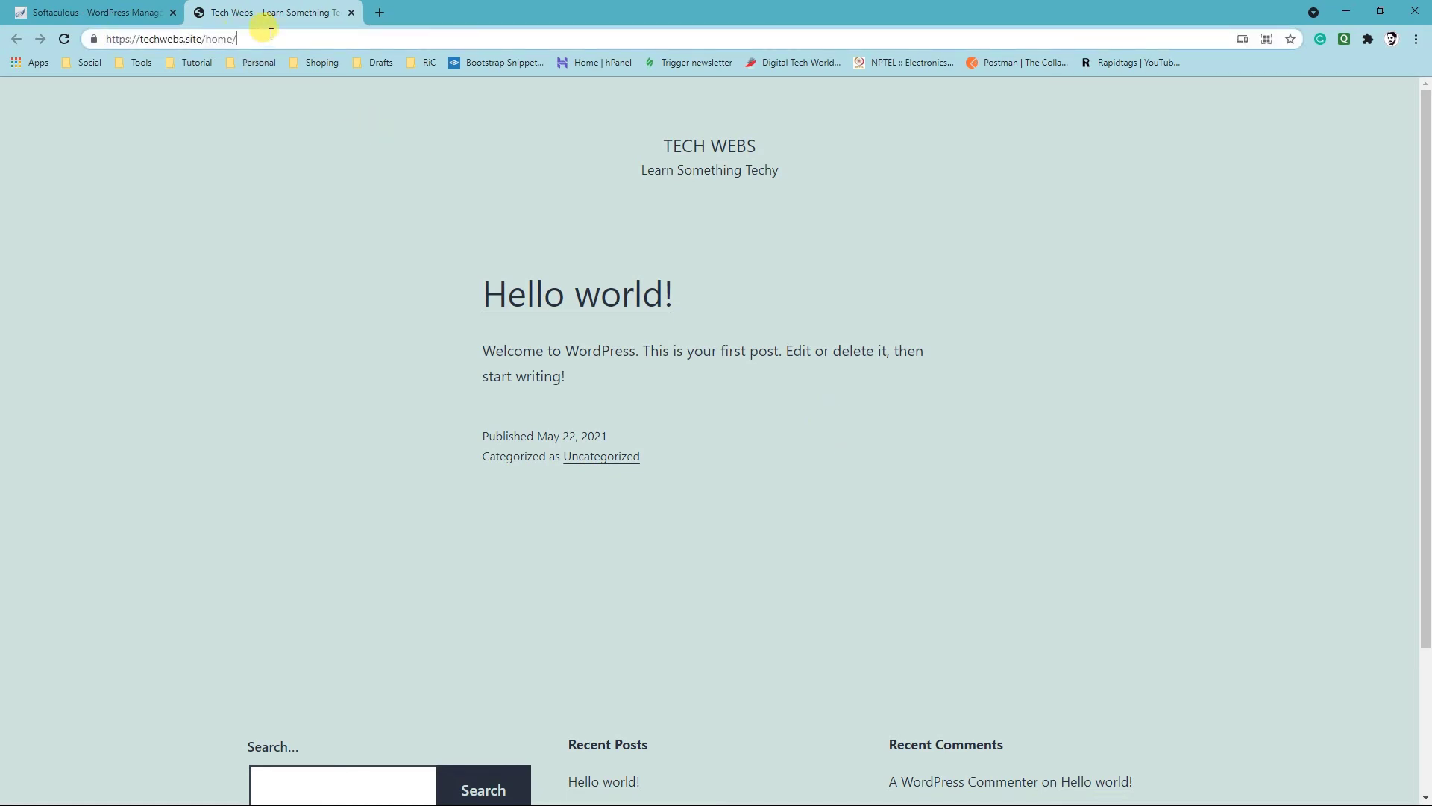
text(lo)
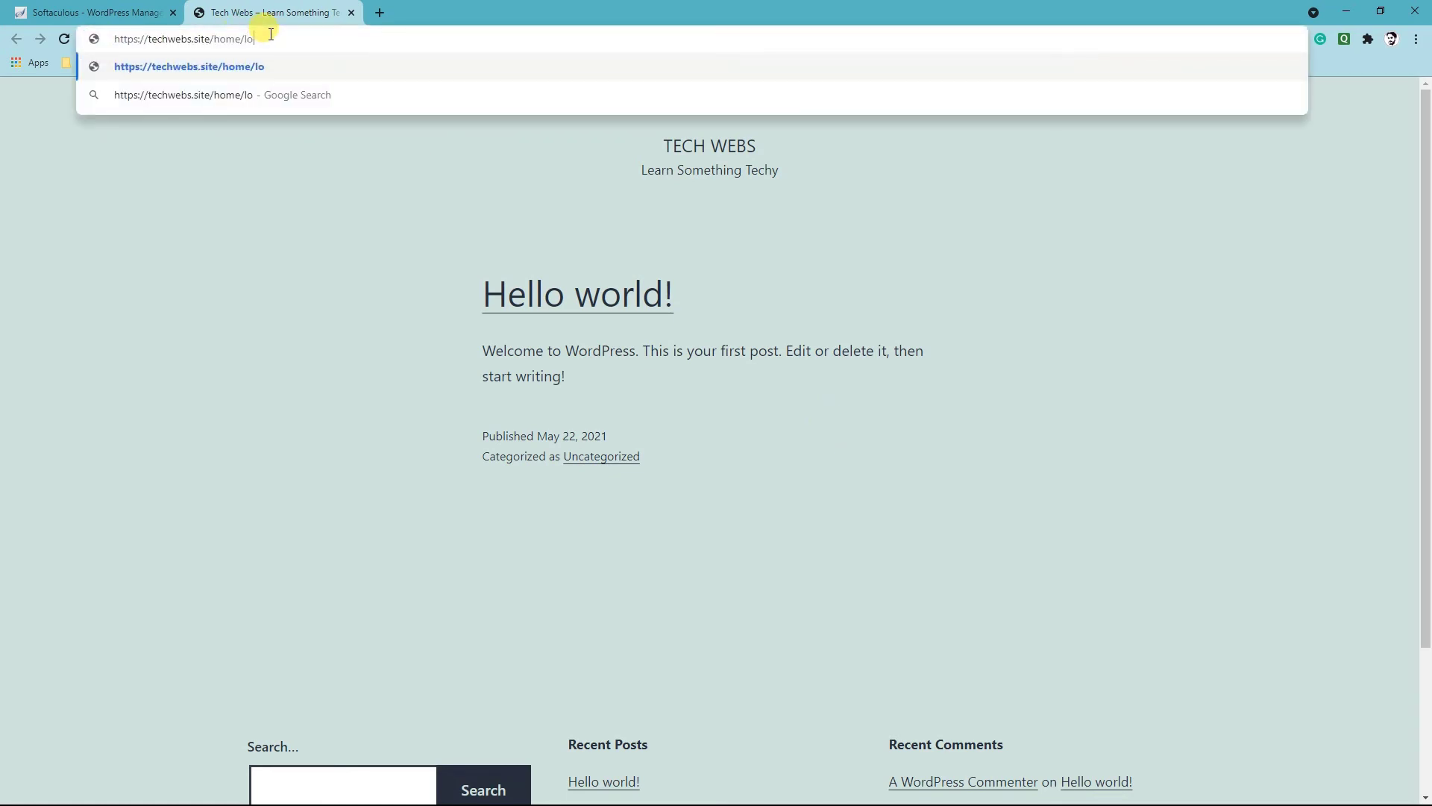
text(gin)
key(Return)
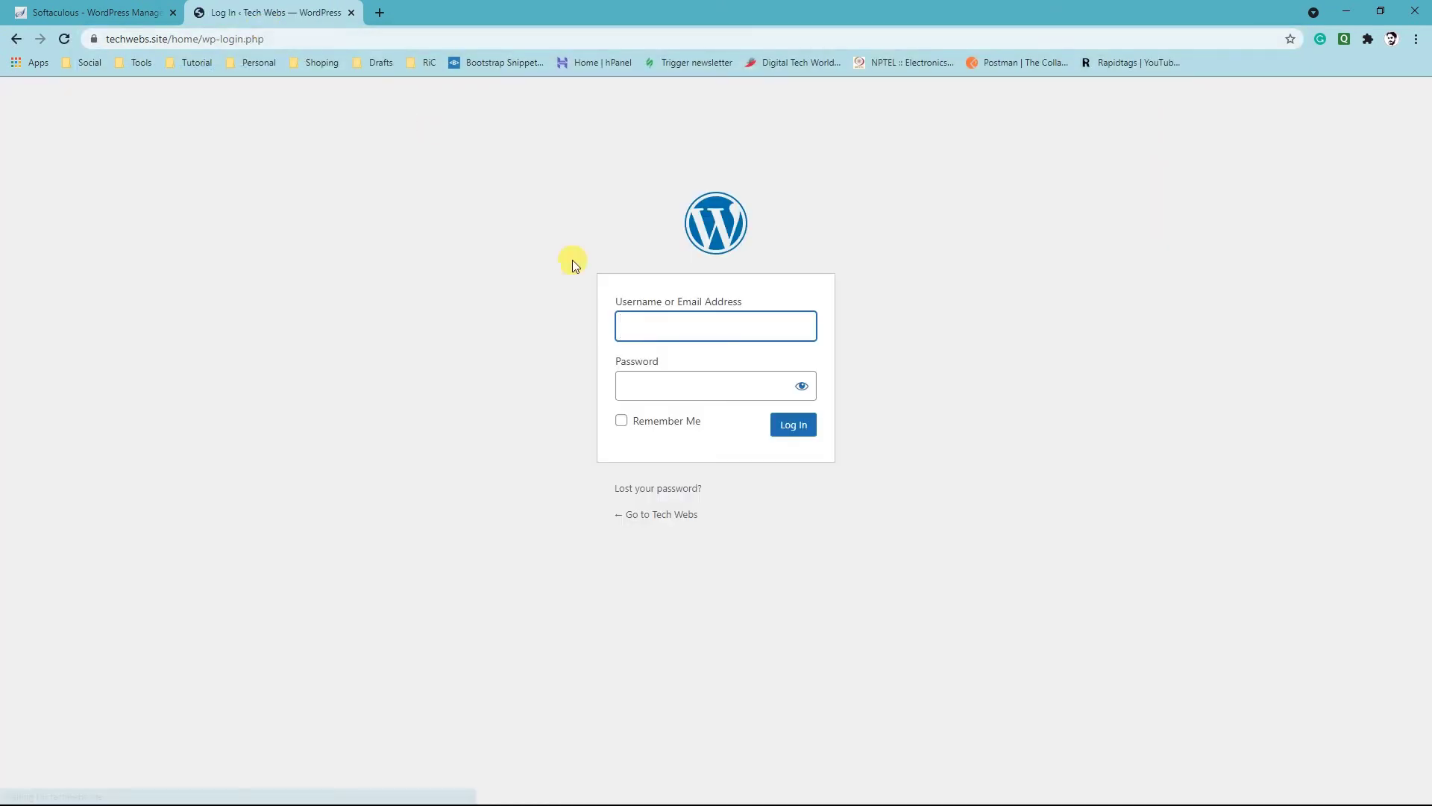
Log in to WordPress with the admin username and the account password
click(676, 311)
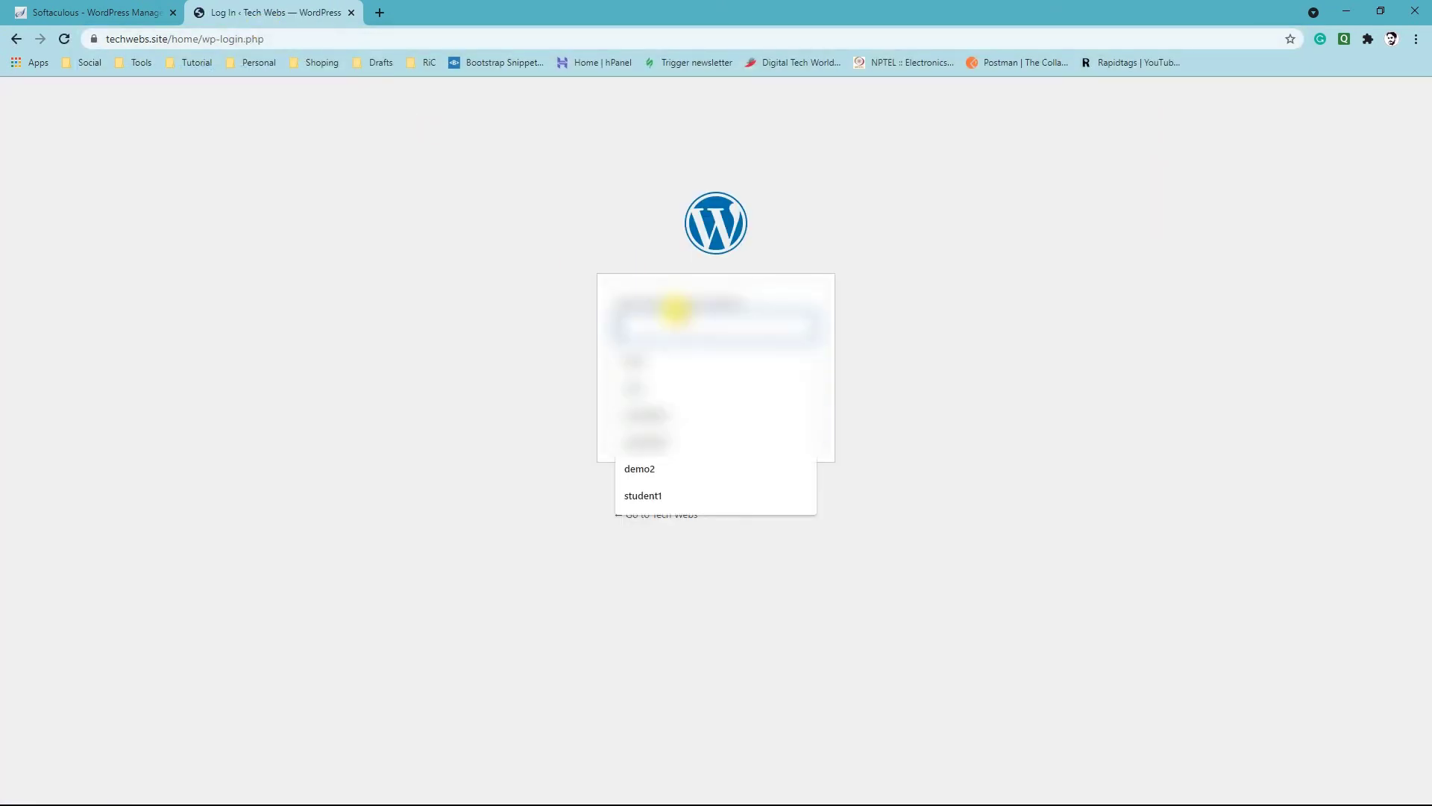
click(656, 375)
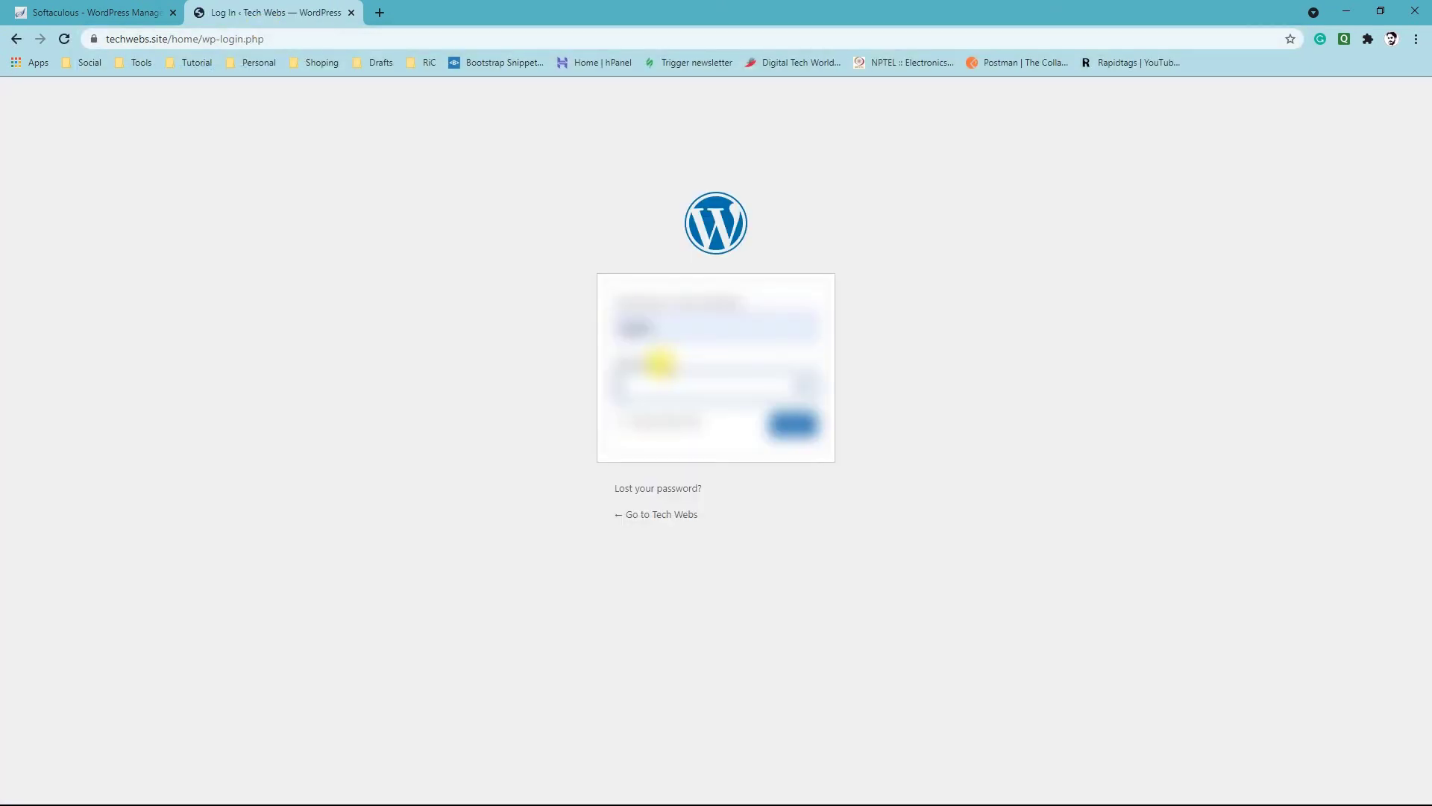
text(**********)
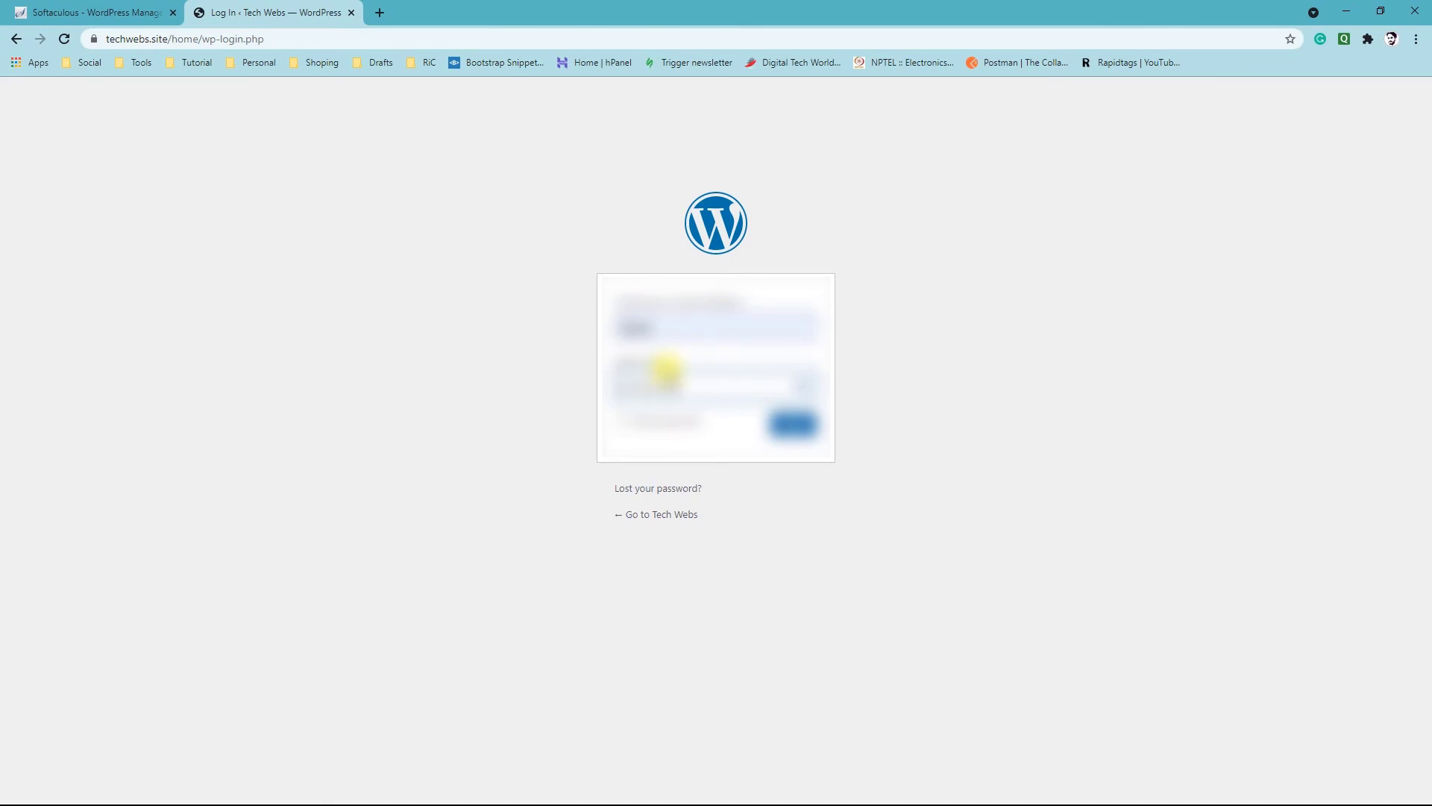
key(Return)
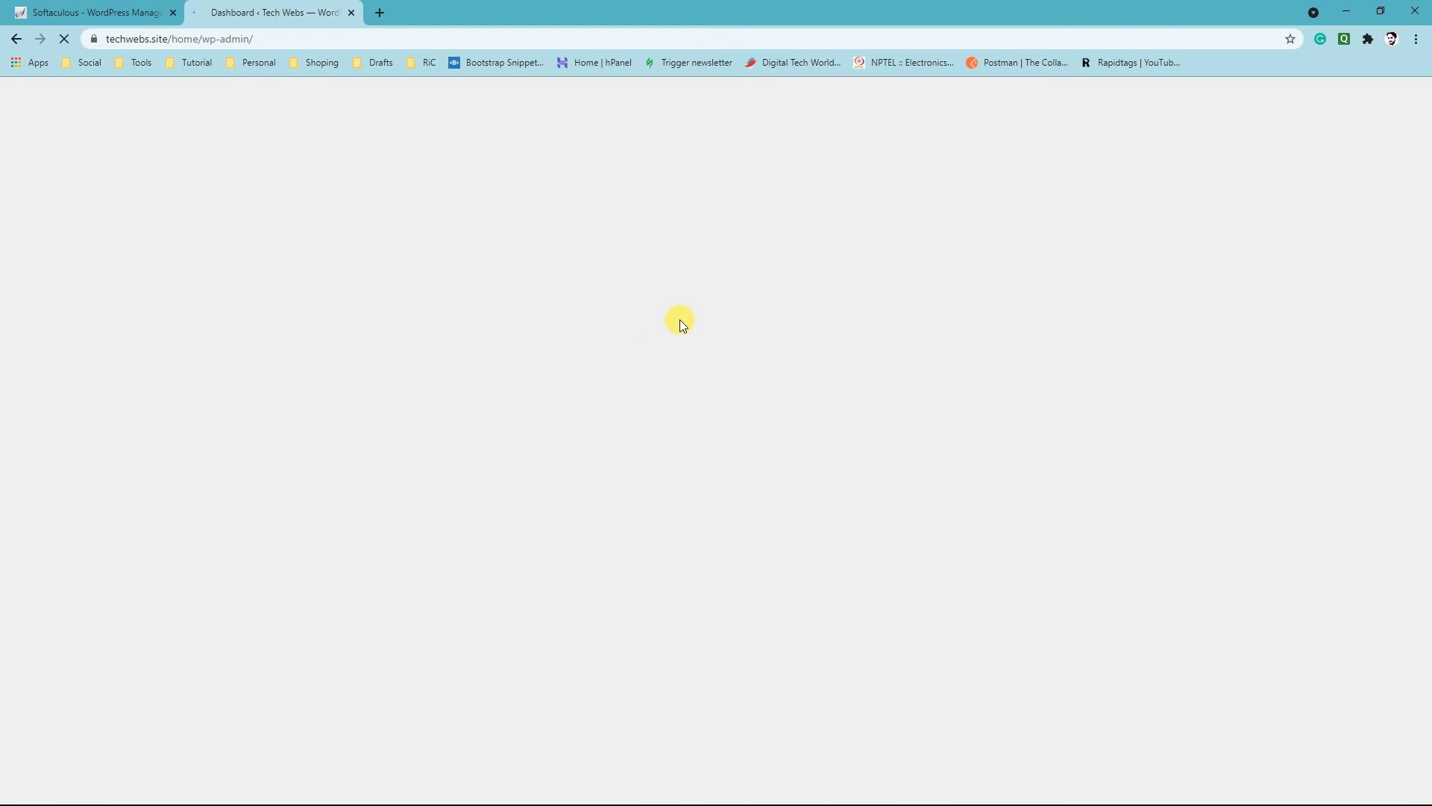
Look over the widgets on the WordPress dashboard and minimize the browser window
scroll(942, 449, down, 2)
scroll(858, 476, down, 2)
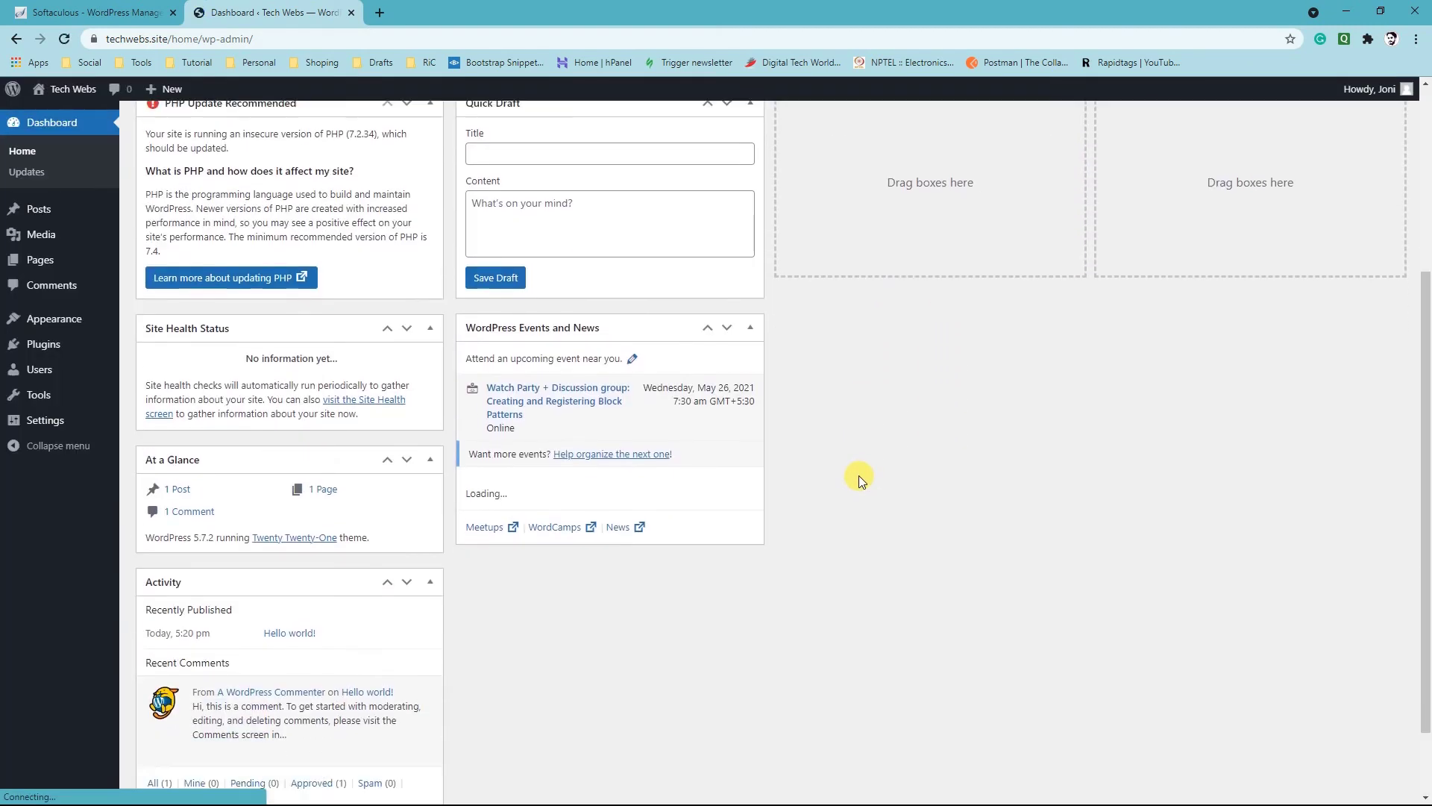
scroll(329, 424, up, 4)
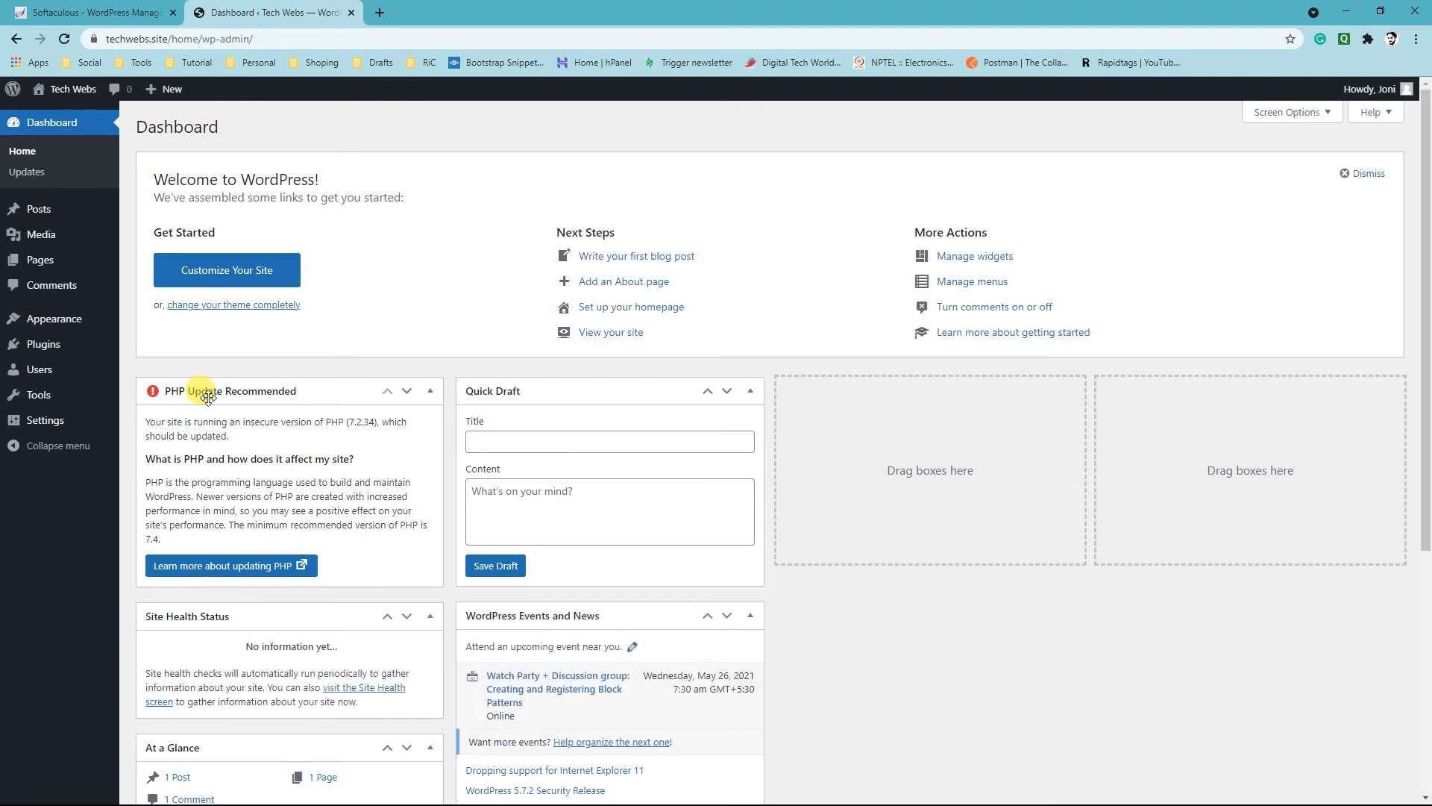
click(1346, 12)
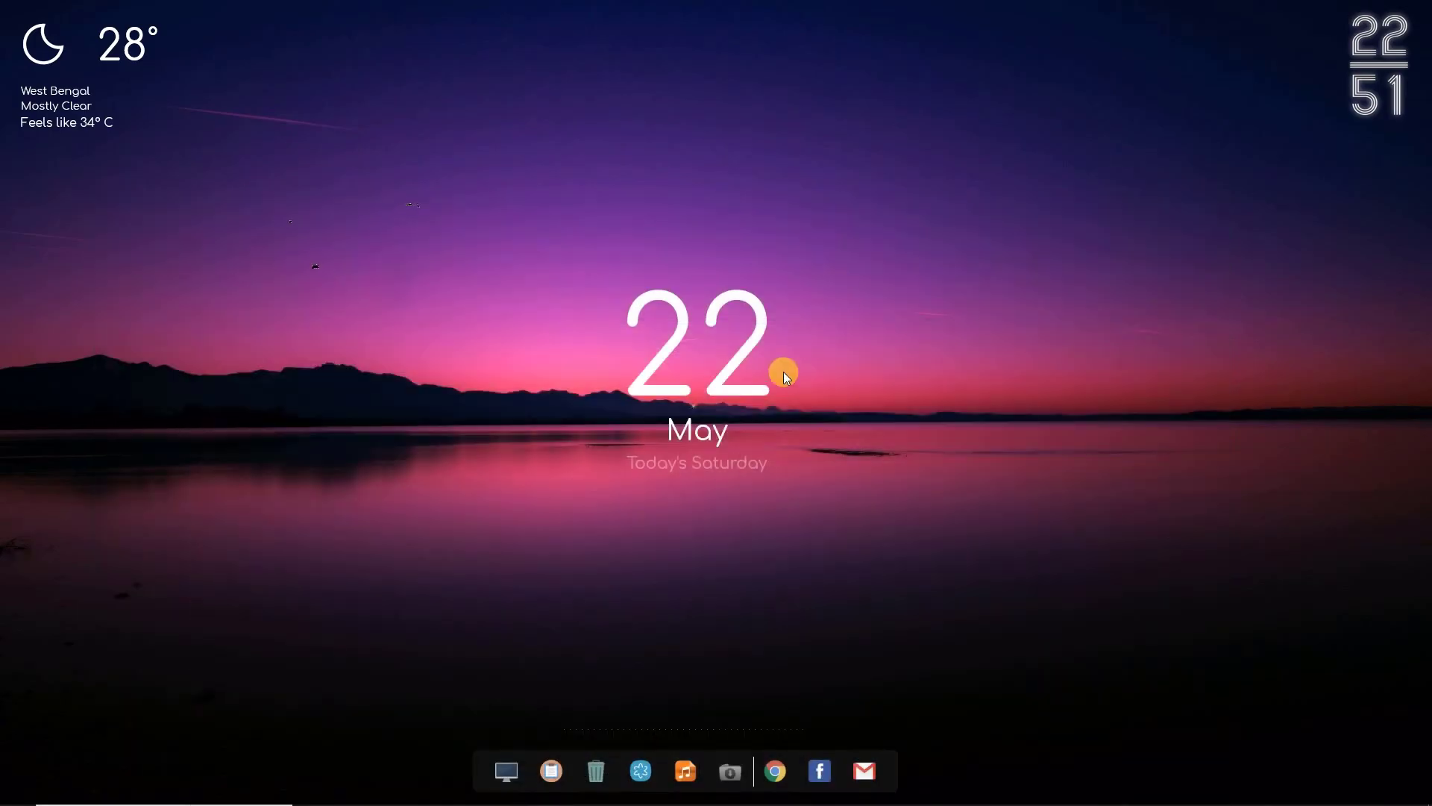